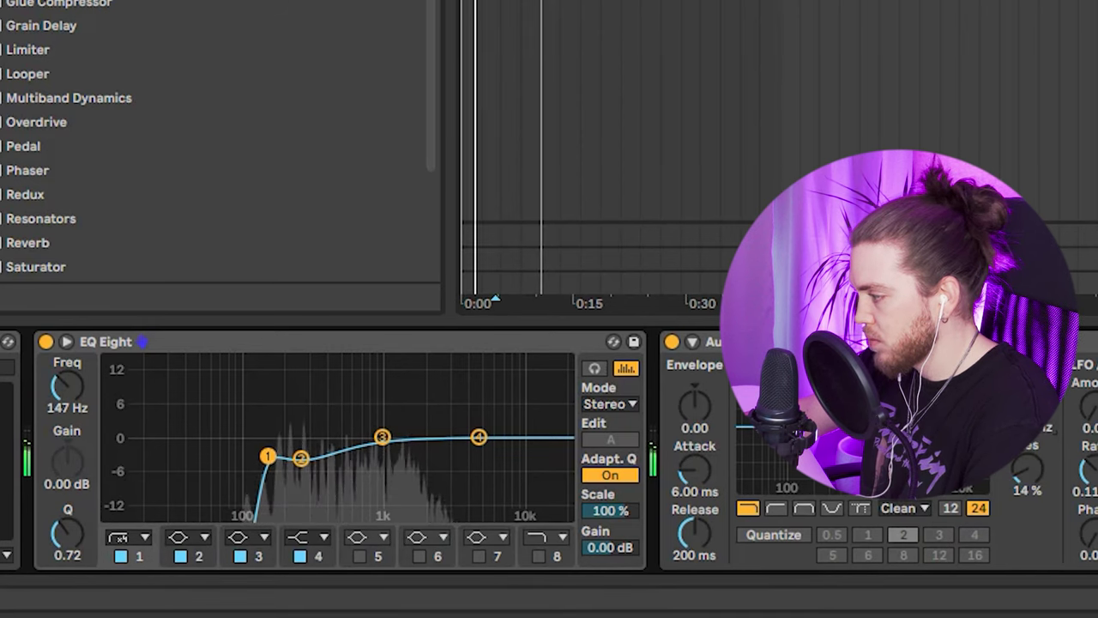
drag(1084, 320, 1084, 412)
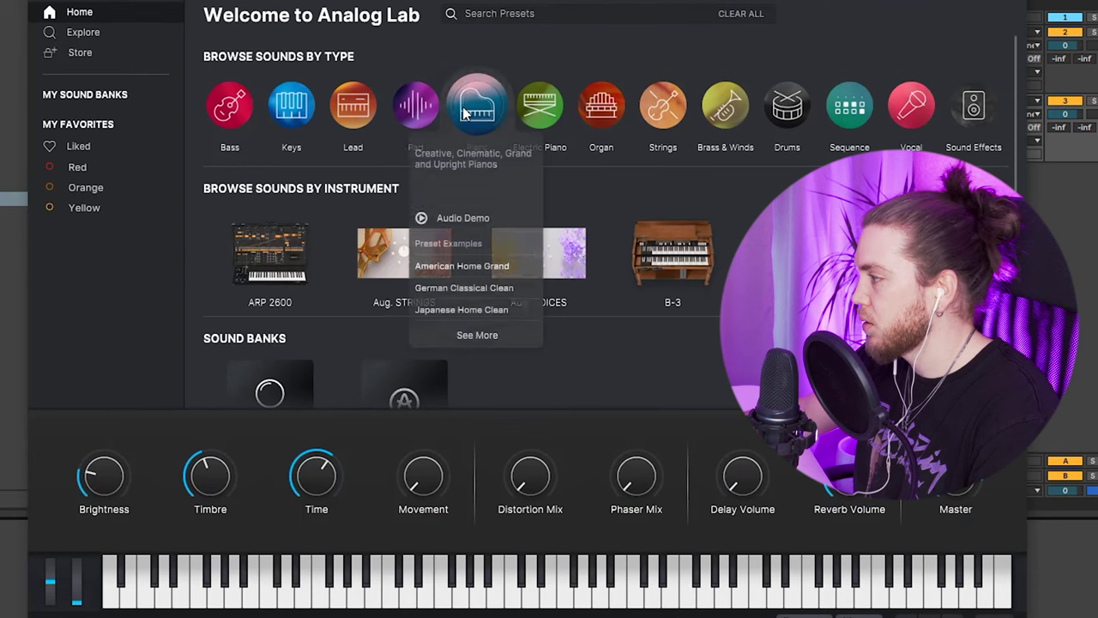
Step: Open the Piano presets and audition several of them, including Jazz Upright Clean and Piano Strings Ensemble, ending on Japanese Home Clean
click(476, 105)
click(337, 264)
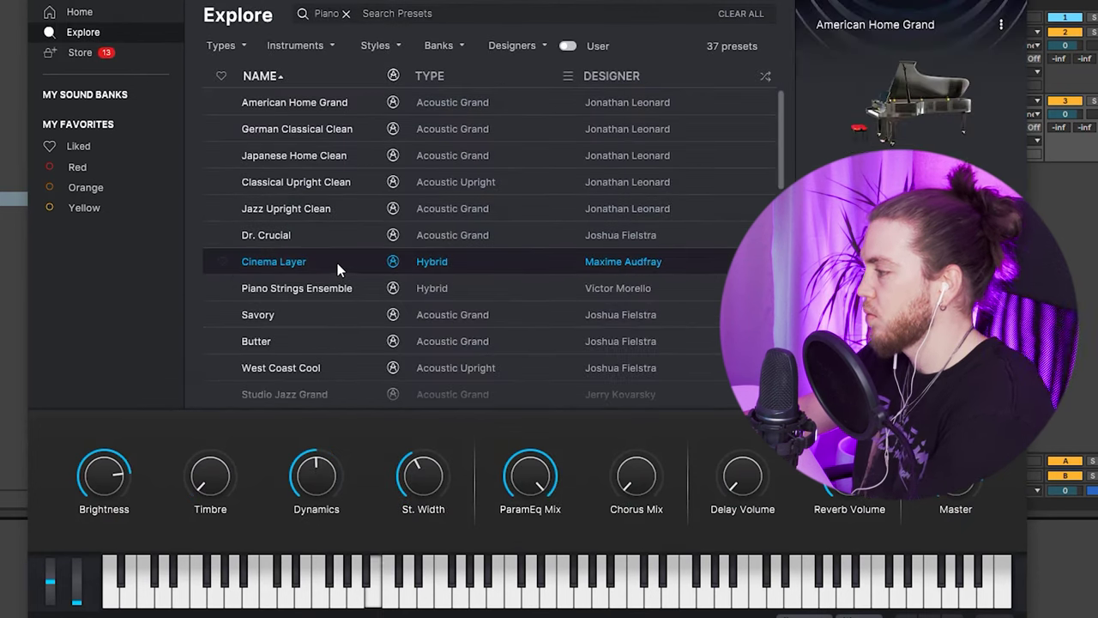
click(334, 198)
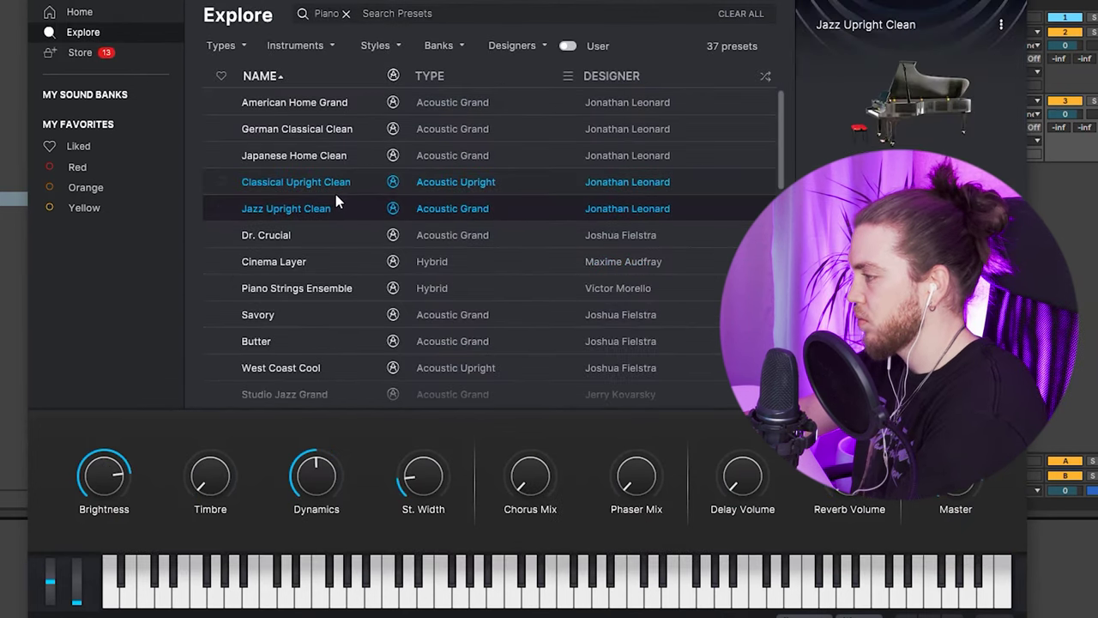
click(305, 288)
click(354, 137)
click(331, 154)
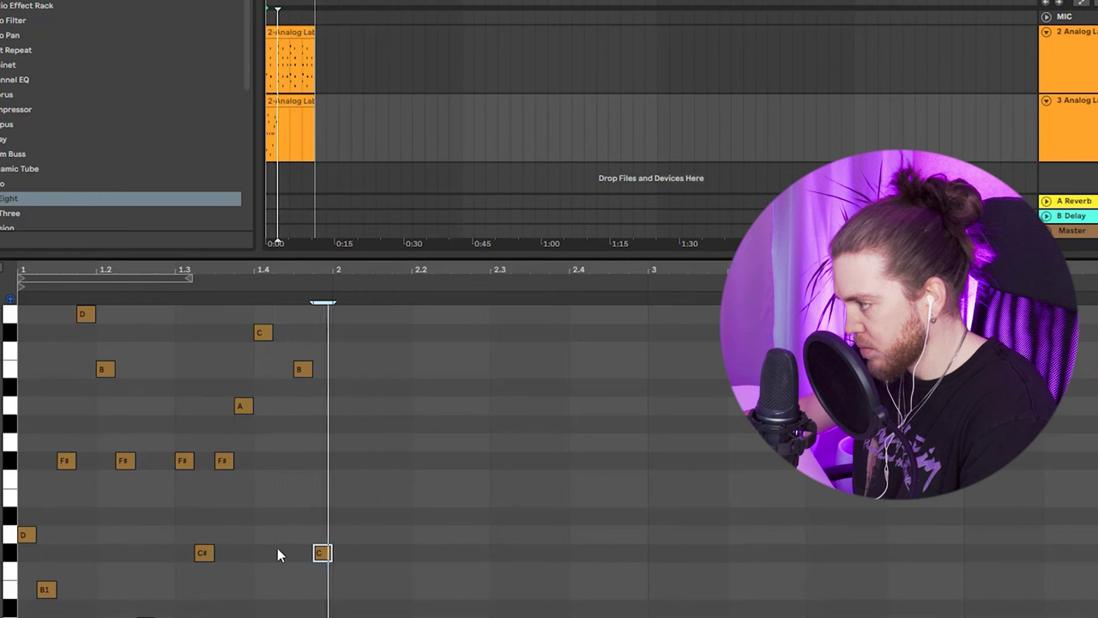
Step: Play the melody, select its notes in bar 1 and duplicate the pattern into bar 2
key(space)
click(298, 410)
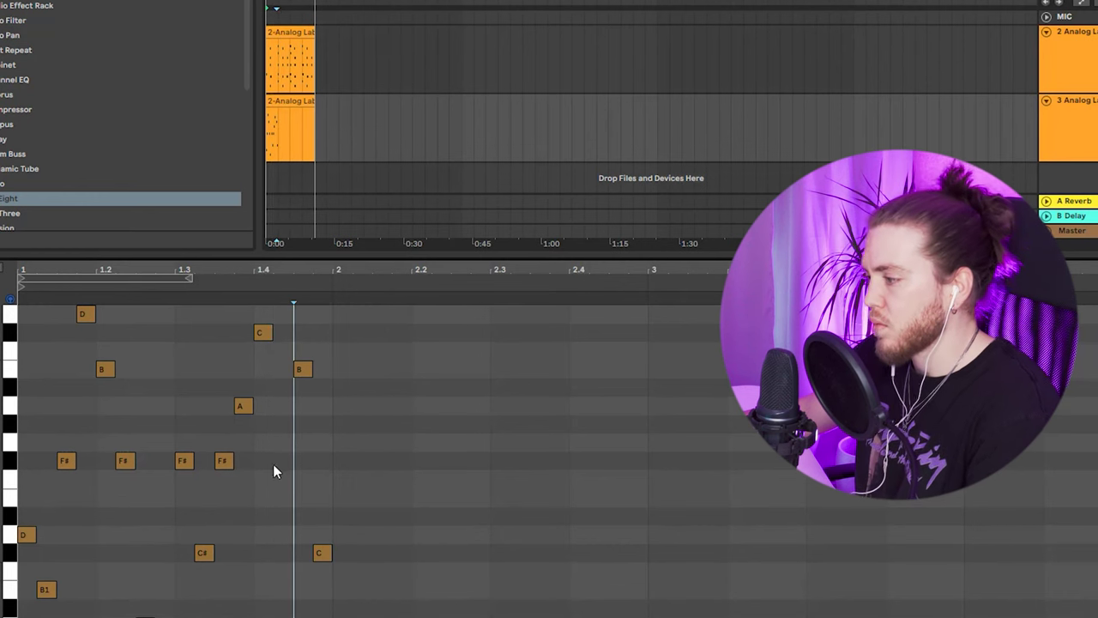
drag(336, 316, 188, 599)
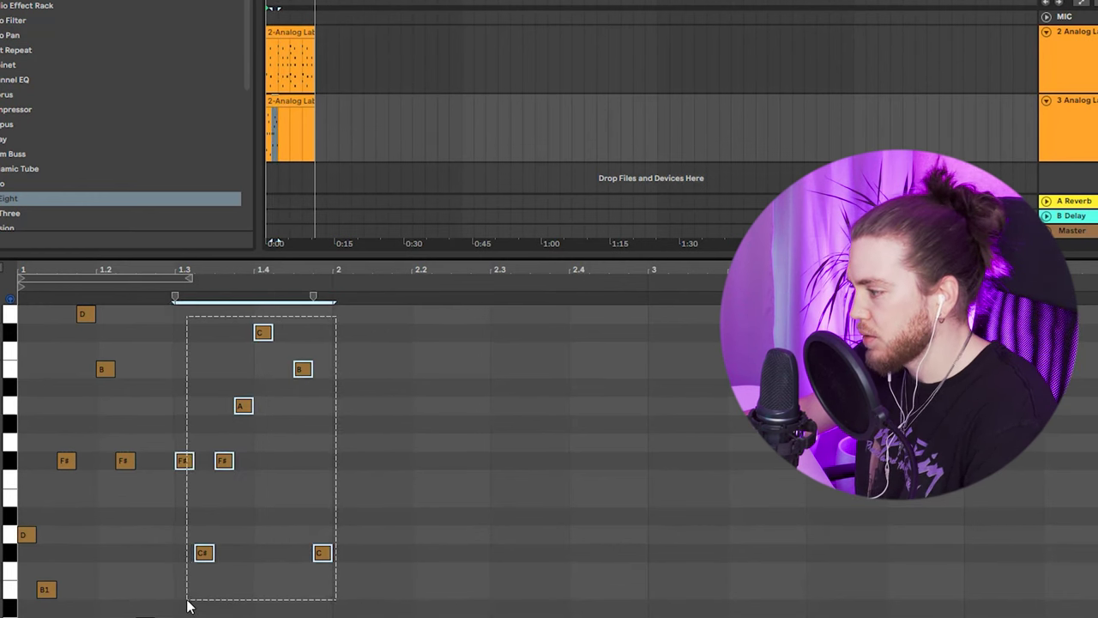
key(space)
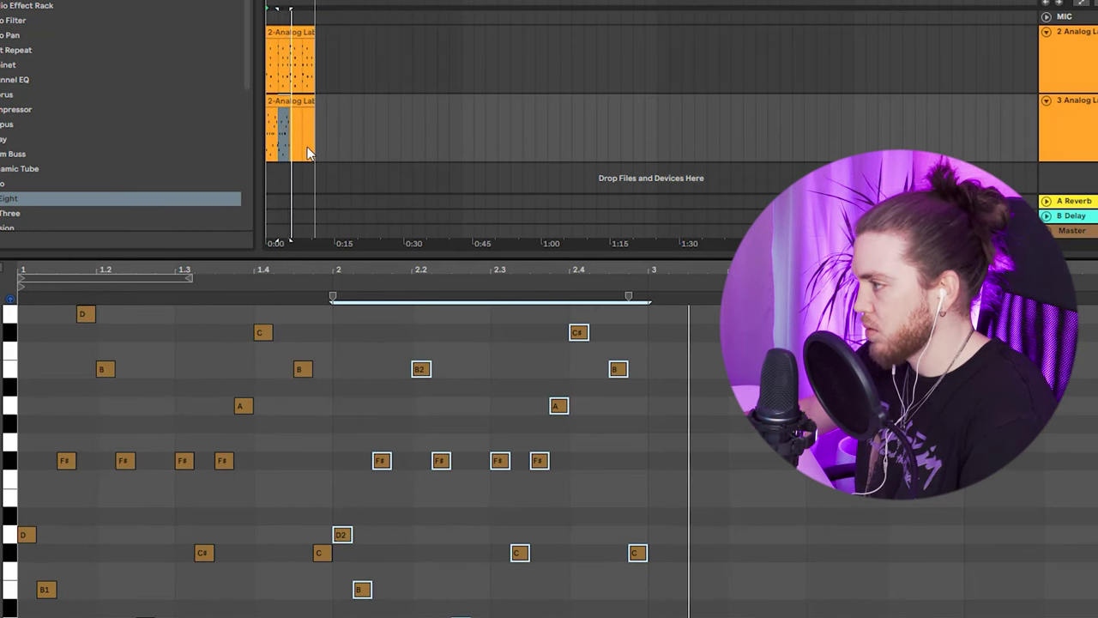
Step: Transpose all notes of the two-bar melody up two octaves and play the result
key(space)
key(ctrl+a)
key(shift+Up)
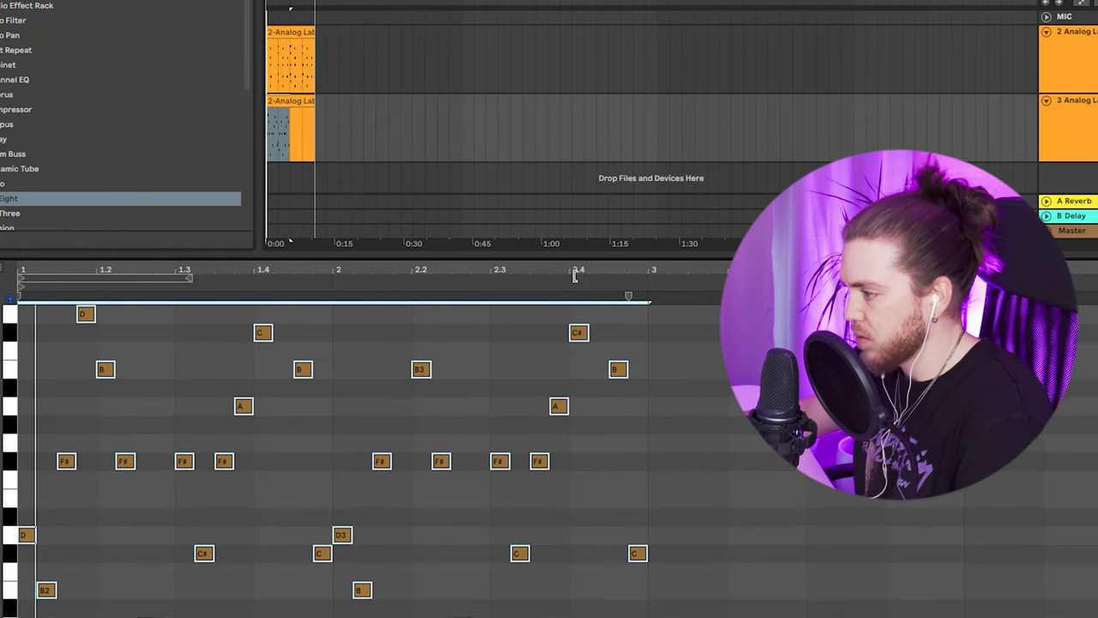
key(shift+Up)
key(space)
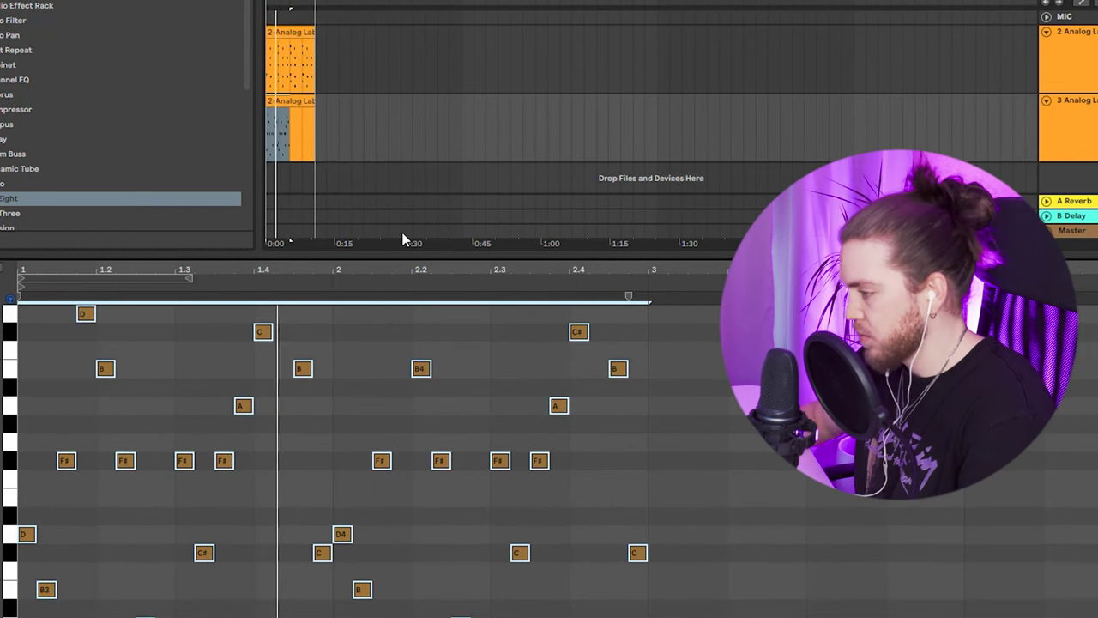
Step: Copy the two-bar melody pattern so that it repeats from bar 3 to the end of the clip
click(290, 99)
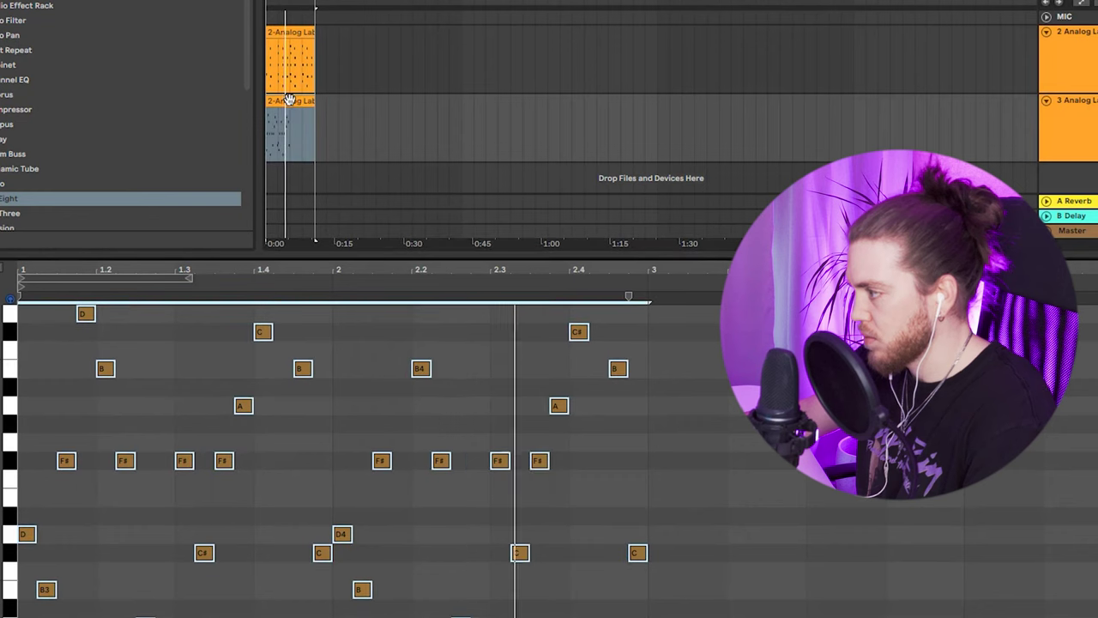
click(645, 424)
key(ctrl+v)
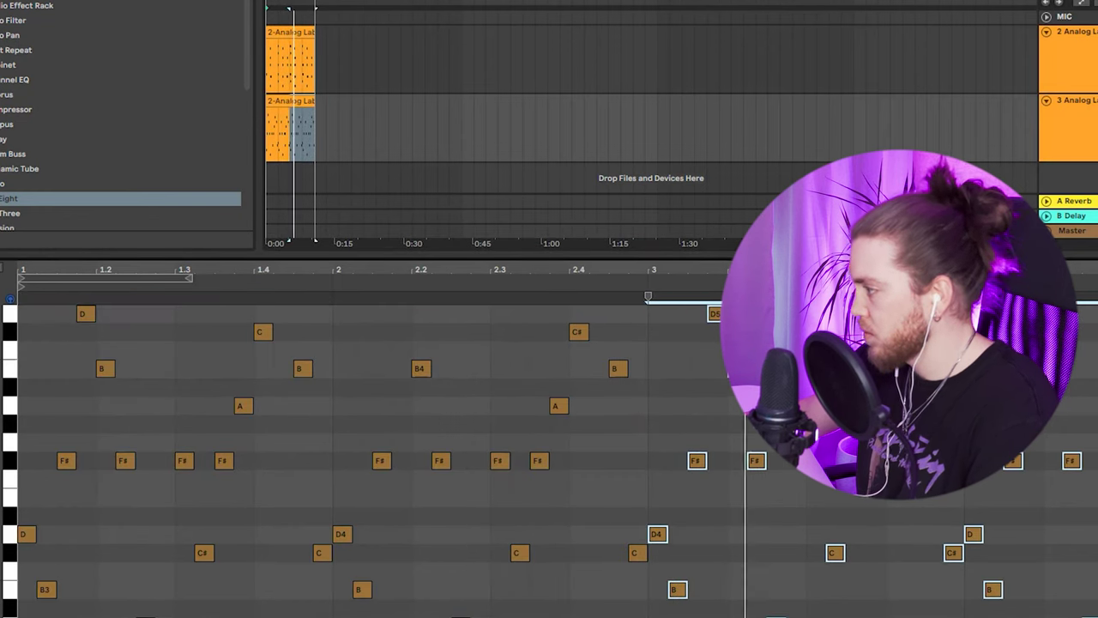
Step: Find the HalfTime plug-in in the browser and add it to the 3 Analog Lab track's device chain
key(ctrl+alt+l)
key(shift+Tab)
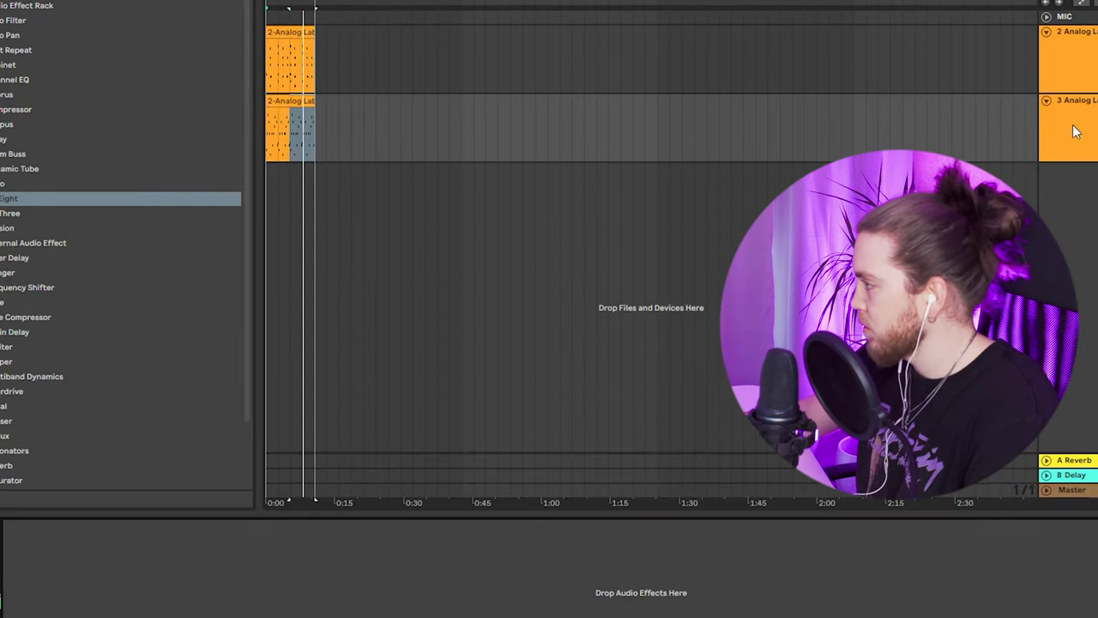
click(1079, 126)
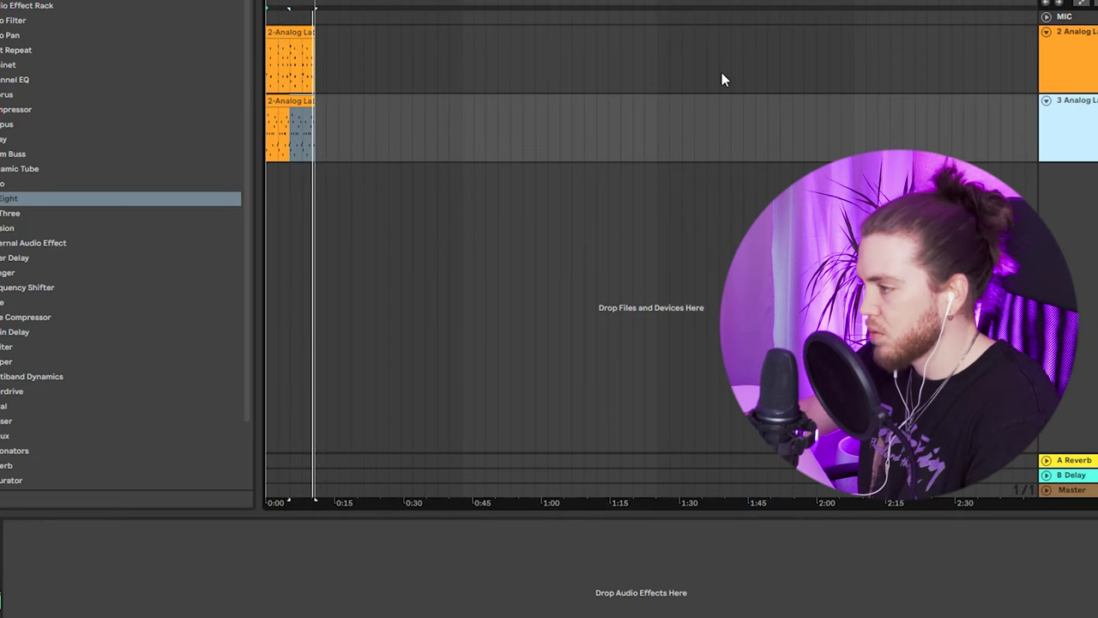
key(ctrl+f)
text(rev)
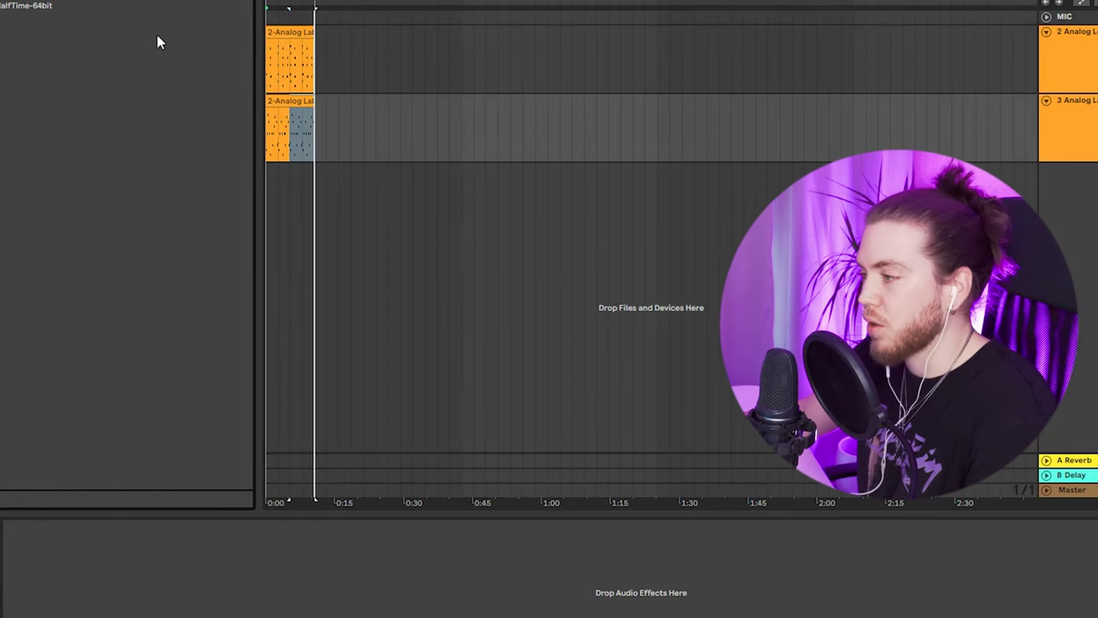
drag(11, 10, 358, 162)
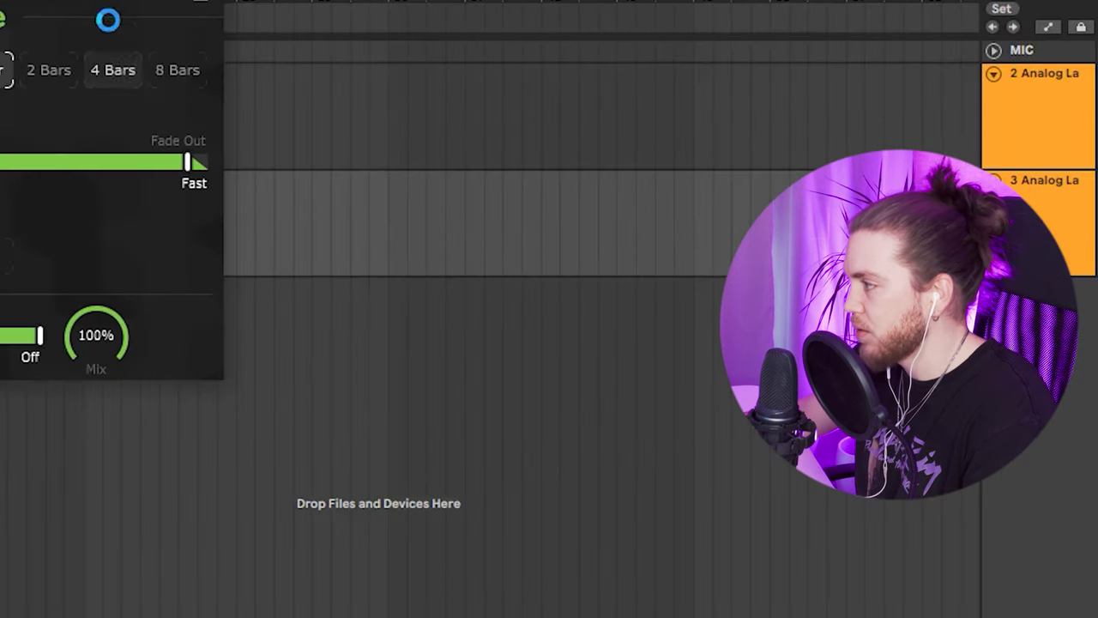
Step: Set HalfTime's mix to 96% and close the plug-in window
drag(241, 21, 531, 79)
click(1093, 206)
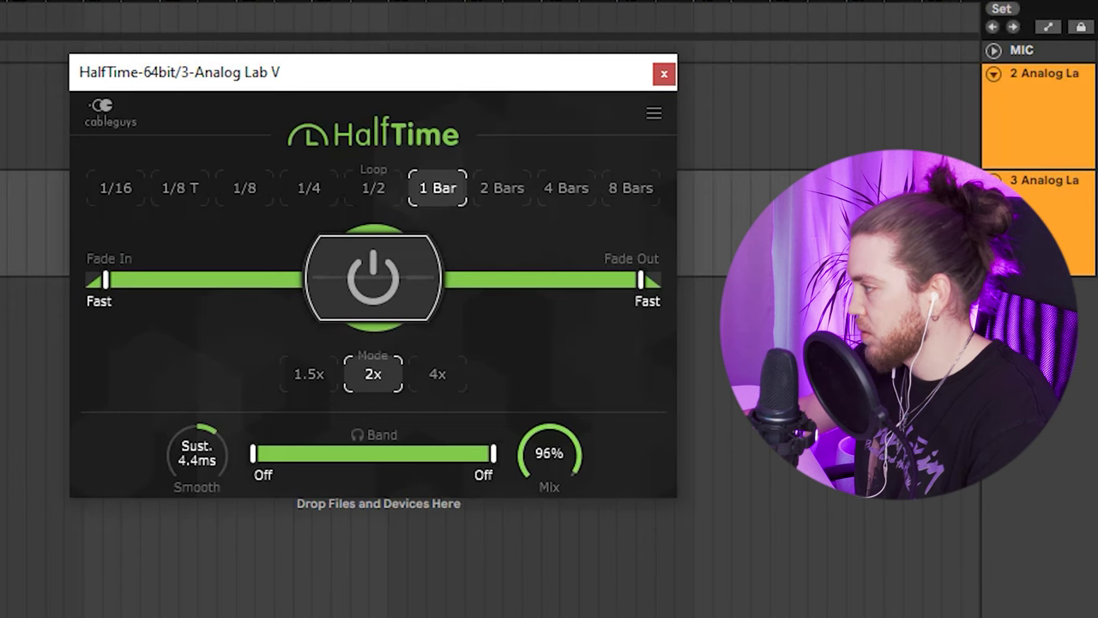
click(665, 74)
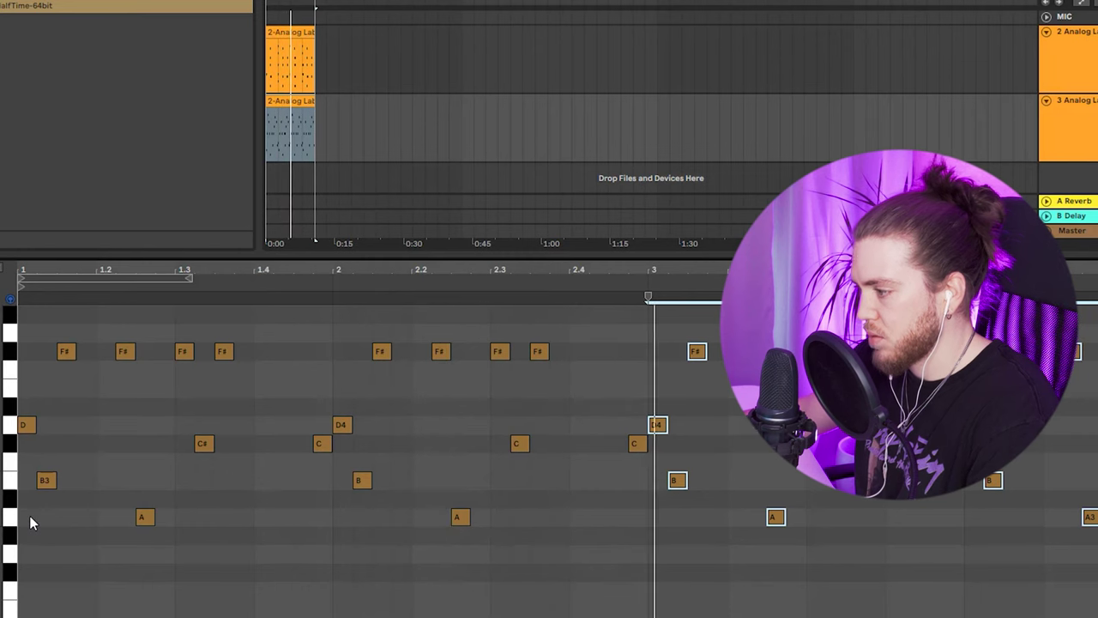
Step: Add a sustained bass note at the start of bar 1, place it on F#3 and extend it to beat 1.3
double_click(31, 519)
drag(32, 519, 95, 523)
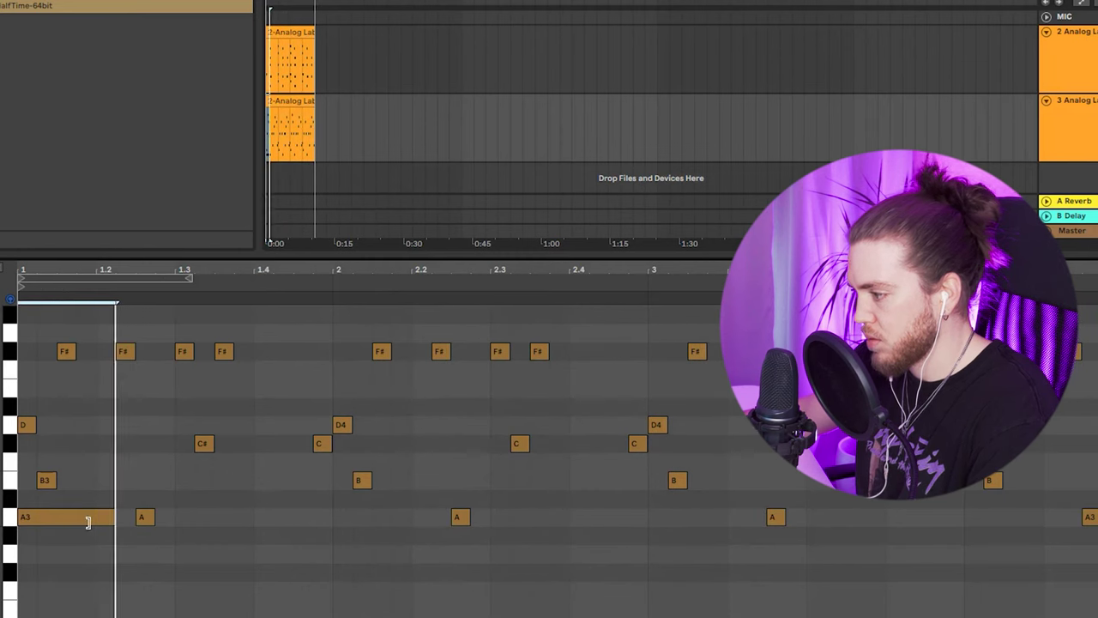
mouse_move(58, 546)
mouse_down()
mouse_move(67, 575)
mouse_move(334, 592)
mouse_move(172, 583)
mouse_move(174, 601)
mouse_up()
key(space)
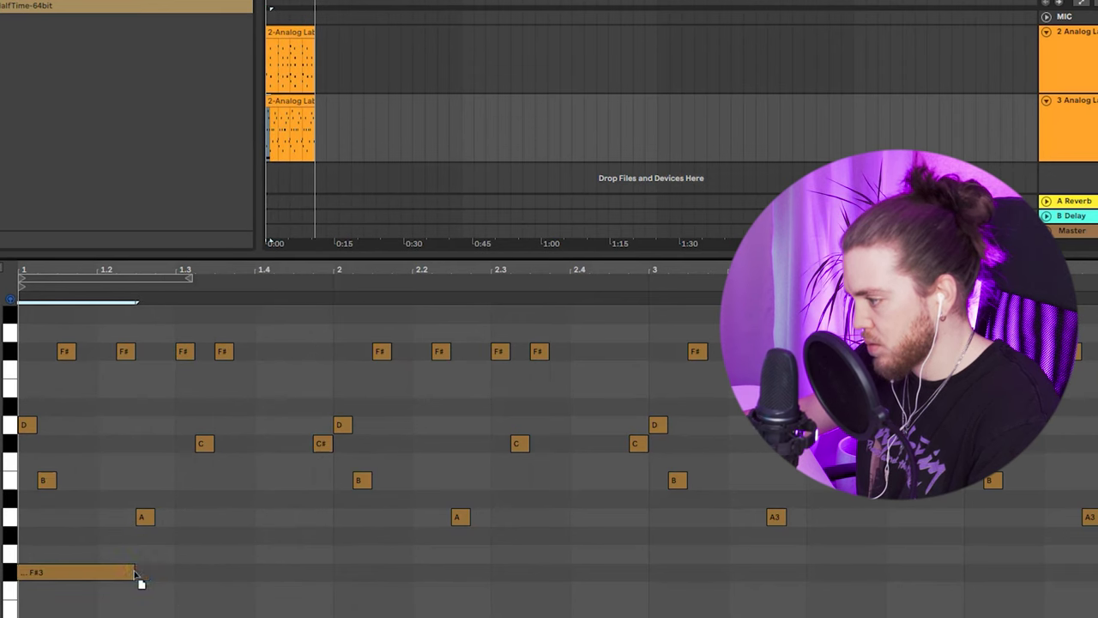
click(135, 575)
key(space)
drag(100, 584, 137, 588)
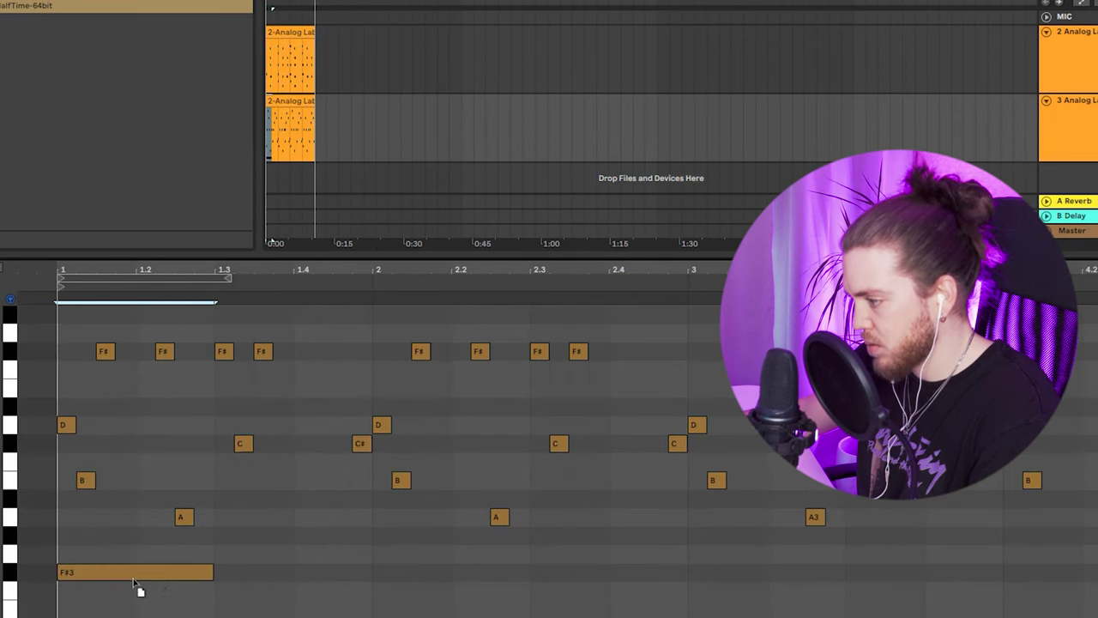
Step: Add a sustained E3 note that runs up to bar 2, and trim the F#3 note to end just before it
double_click(185, 592)
drag(194, 592, 370, 608)
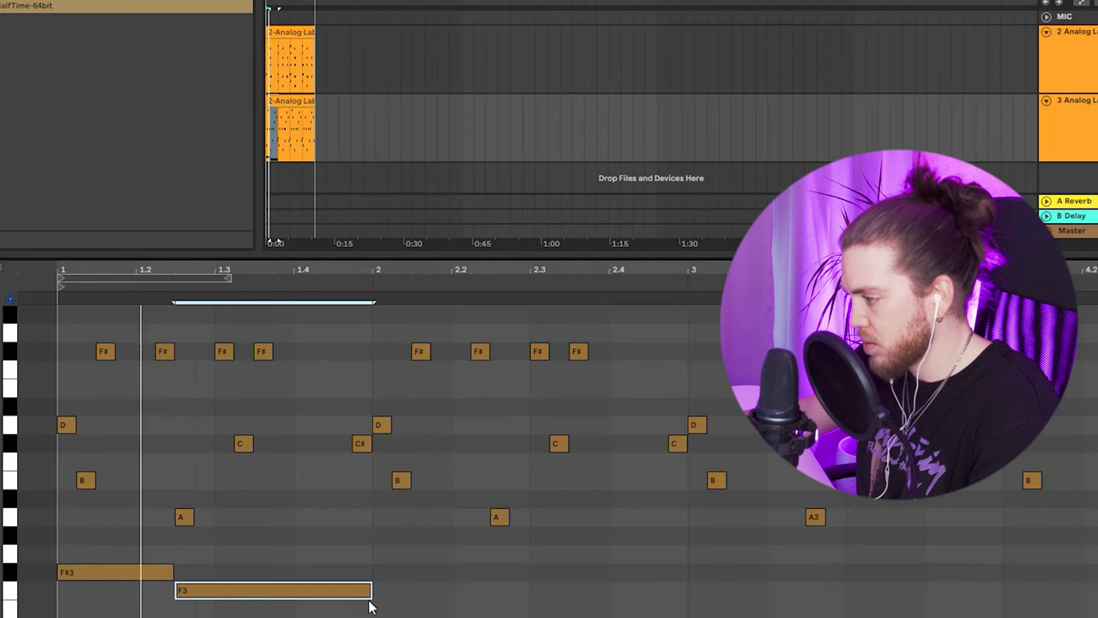
drag(284, 598, 278, 605)
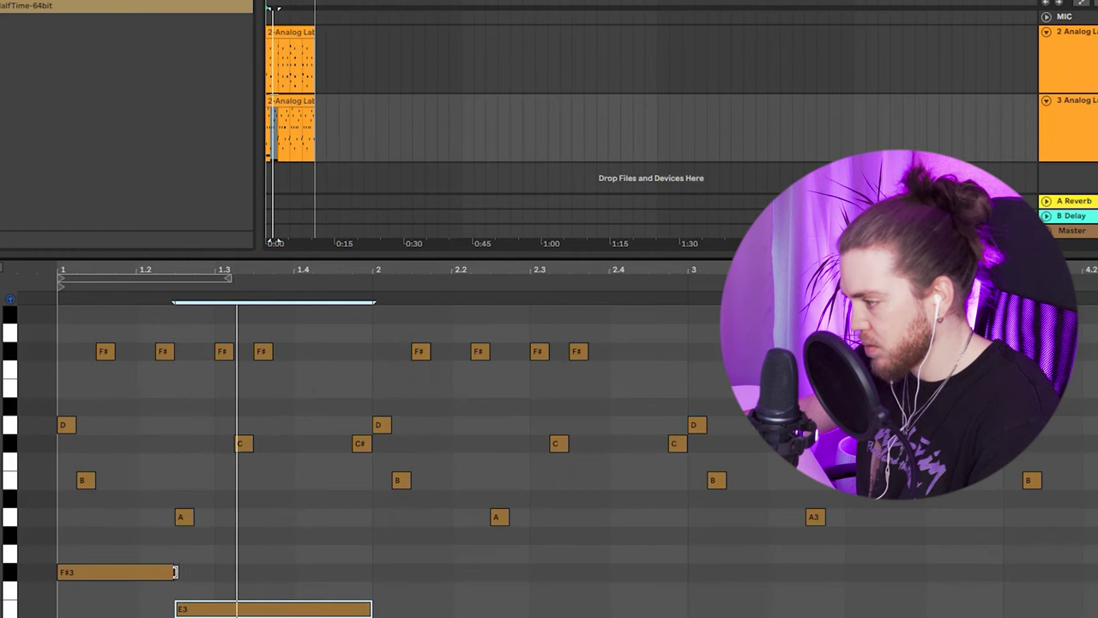
drag(174, 571, 167, 571)
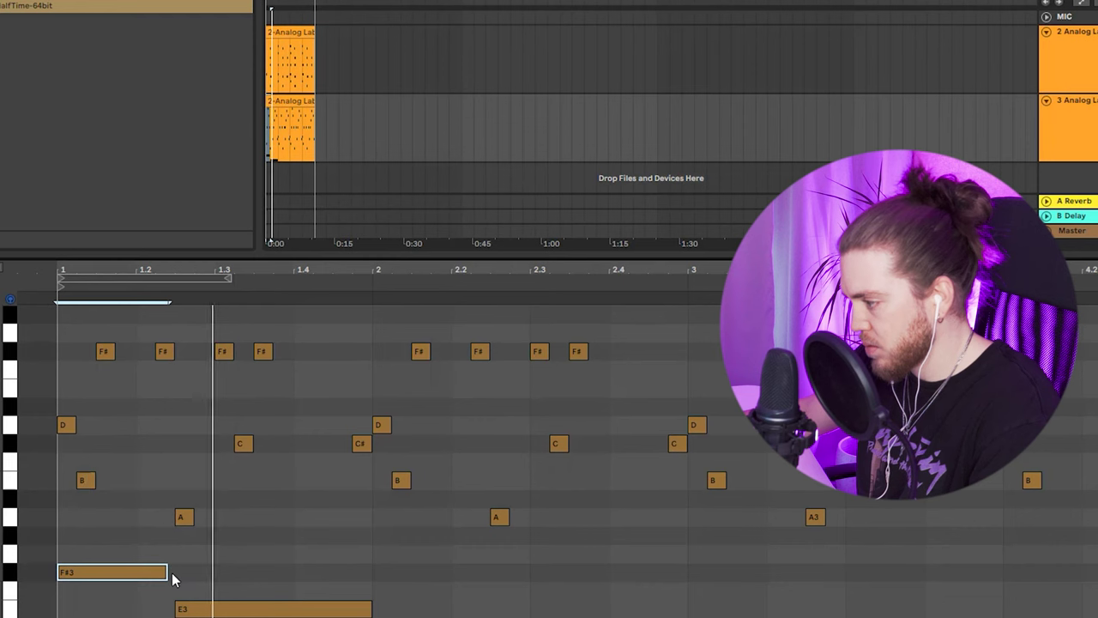
key(space)
key(space)
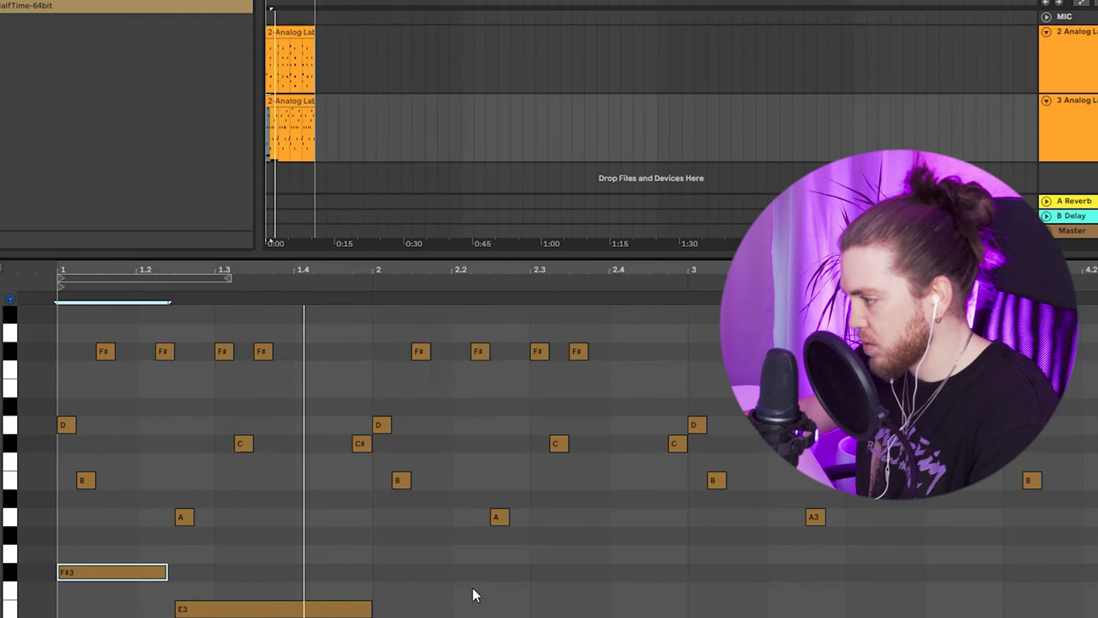
Step: Duplicate the F#3 and E3 bass notes from bar 1 into bars 2, 3 and 4
drag(304, 562, 141, 612)
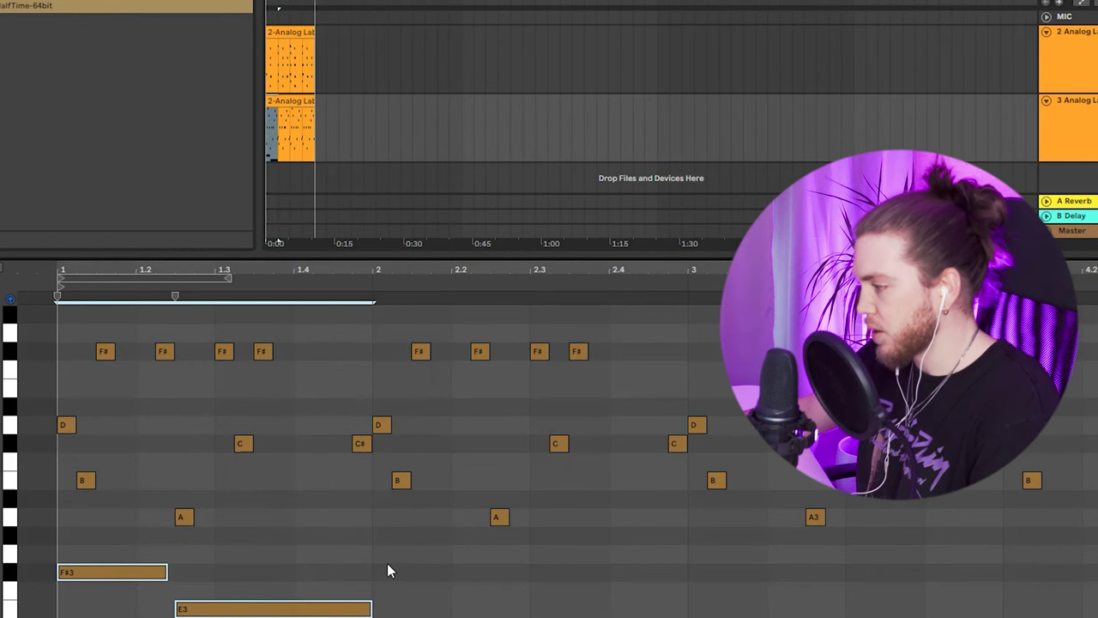
key(ctrl+d)
key(space)
click(669, 552)
click(682, 550)
key(ctrl+v)
scroll(867, 537, down, 2)
click(1005, 476)
key(ctrl+v)
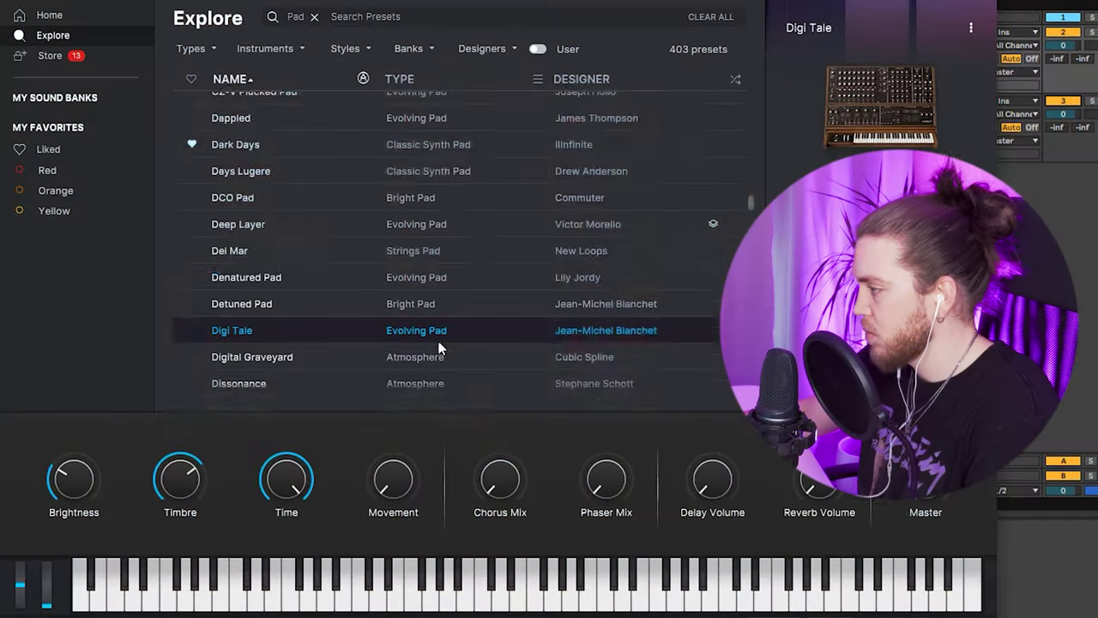
Step: Audition the pad presets Don't Stress and DOOMSDAY, load Dream Wash and close the instrument window
scroll(438, 347, down, 2)
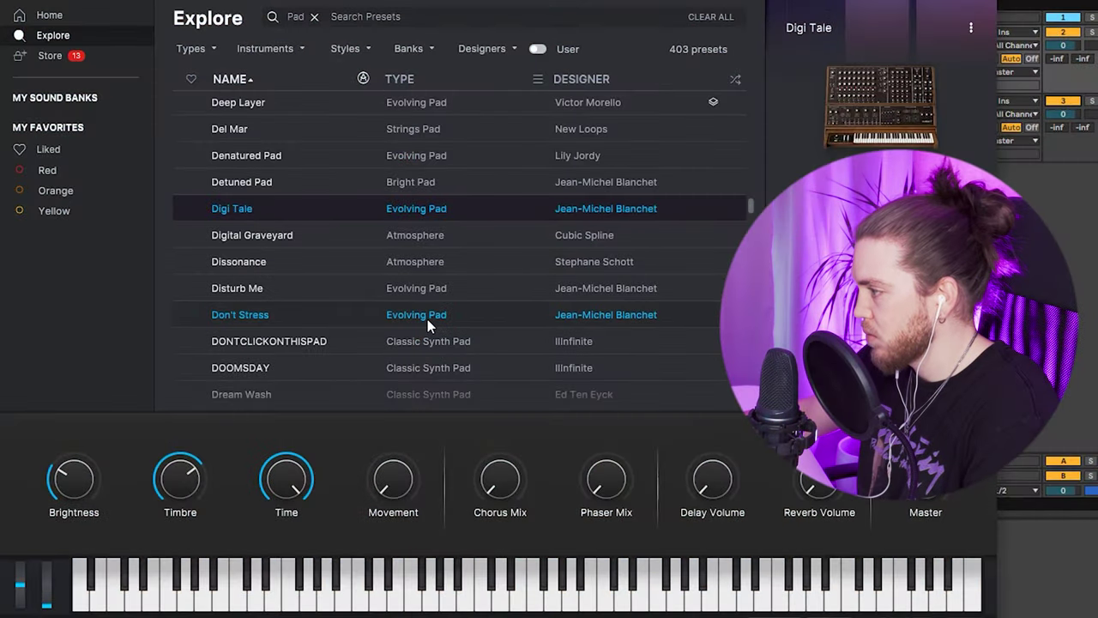
click(428, 318)
click(434, 369)
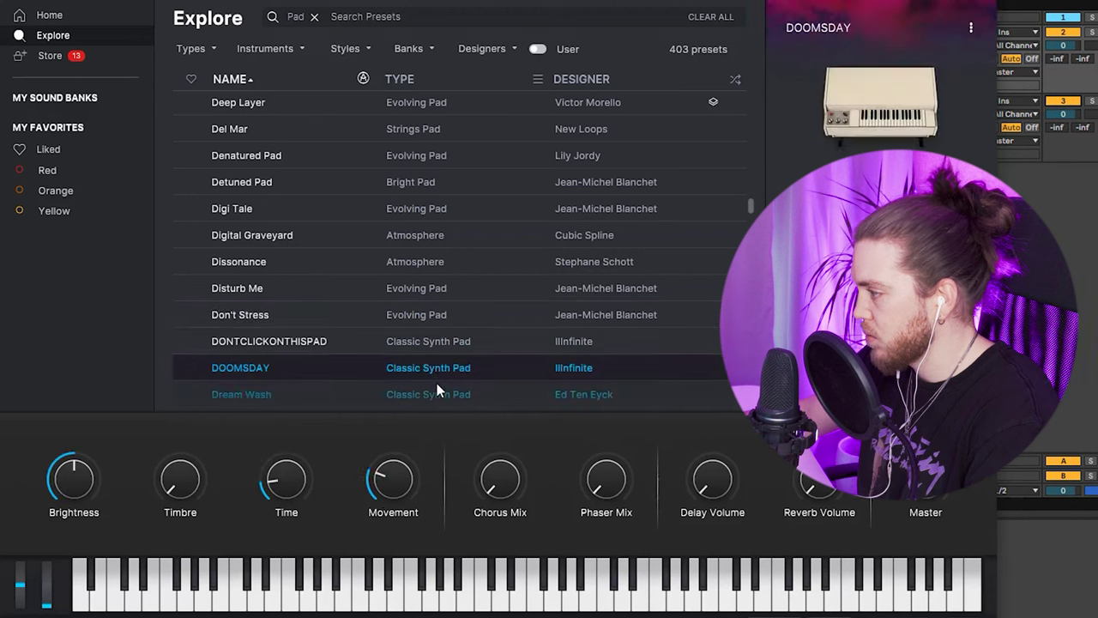
click(436, 392)
scroll(436, 383, down, 1)
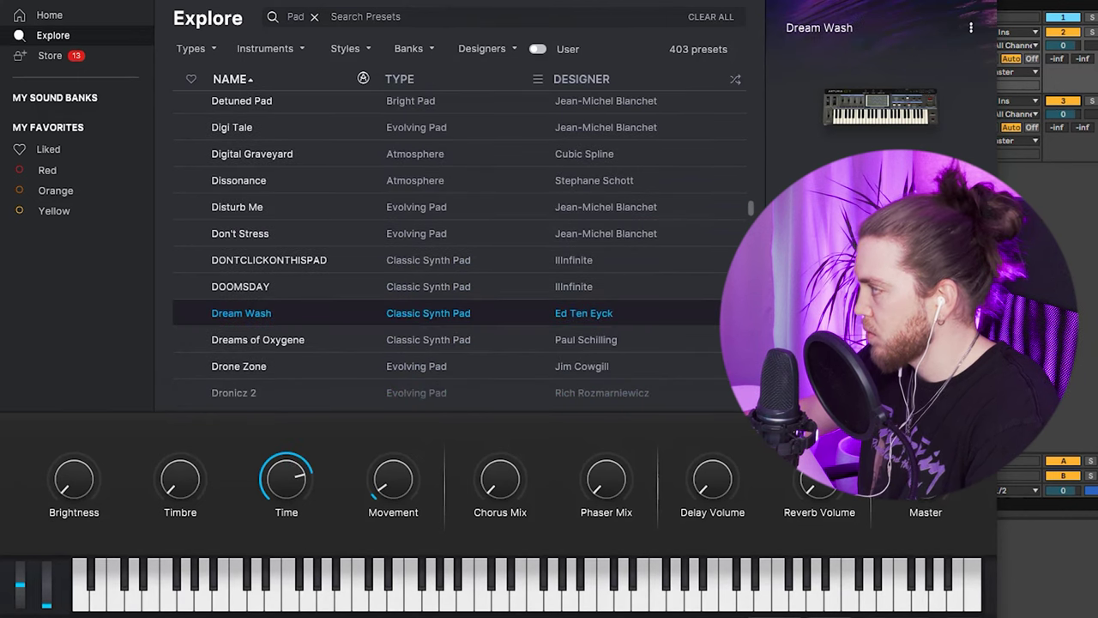
click(982, 2)
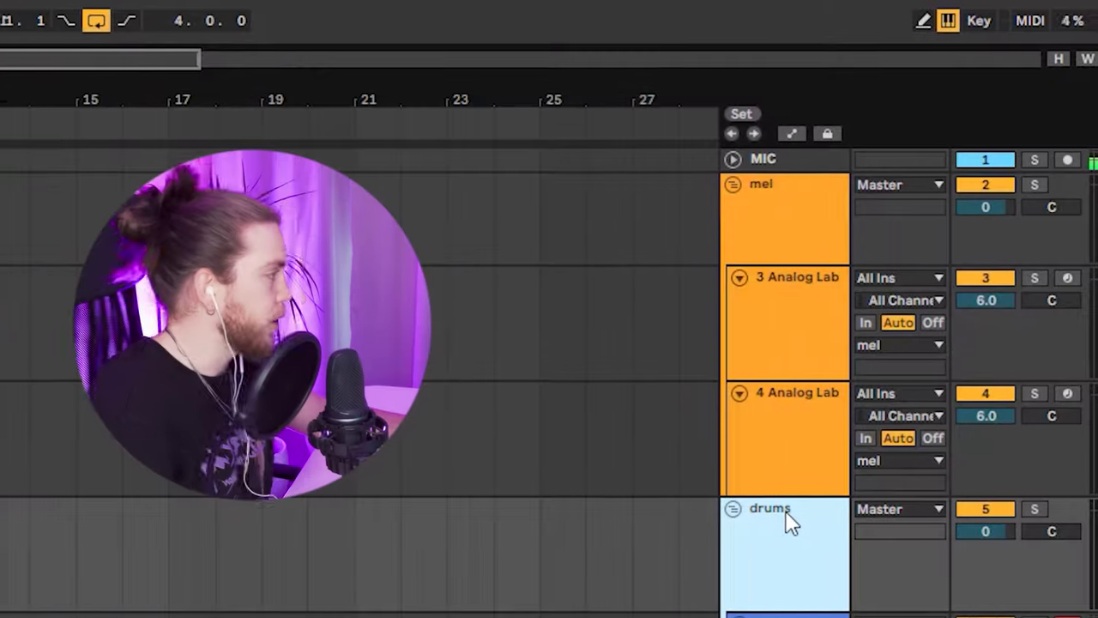
Step: Collapse the mel group and record a clap pattern over bars 1 to 4 on the clap track
click(734, 185)
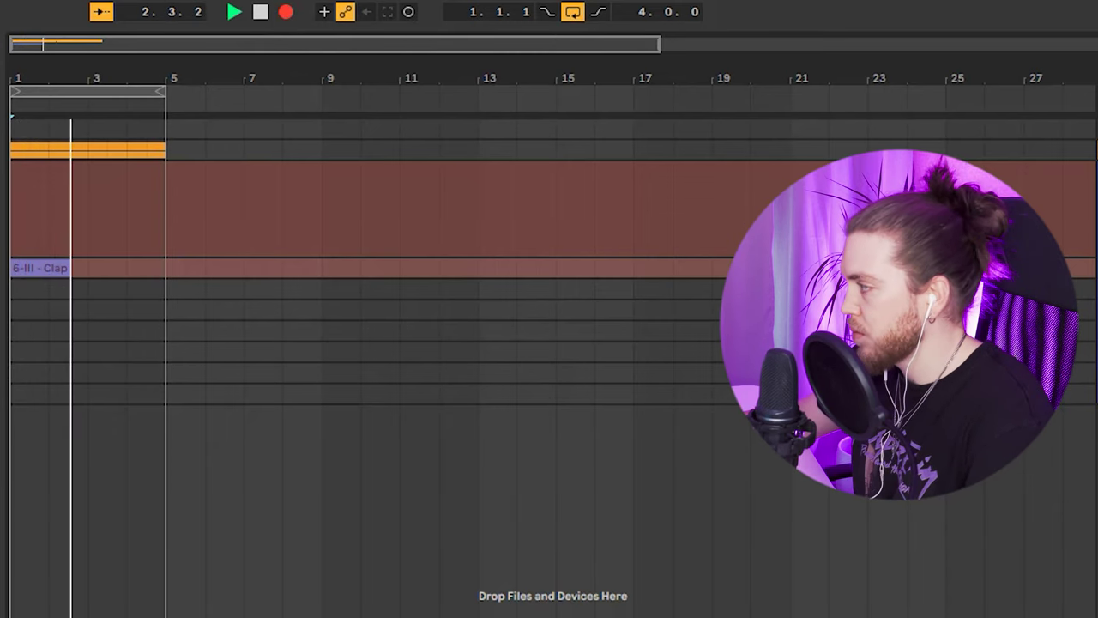
key(u)
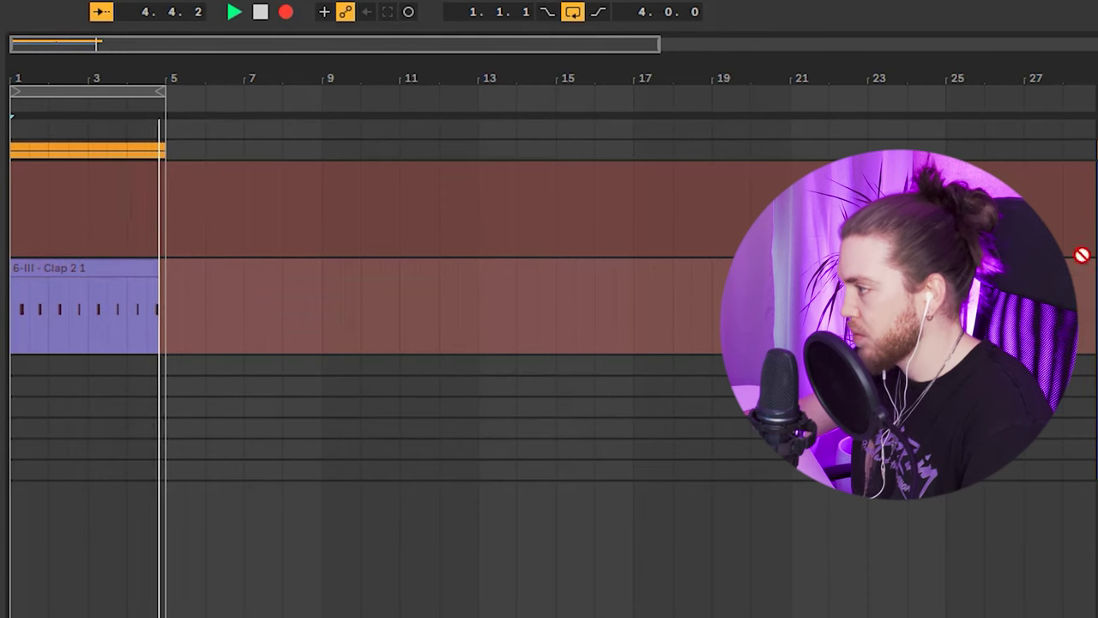
key(space)
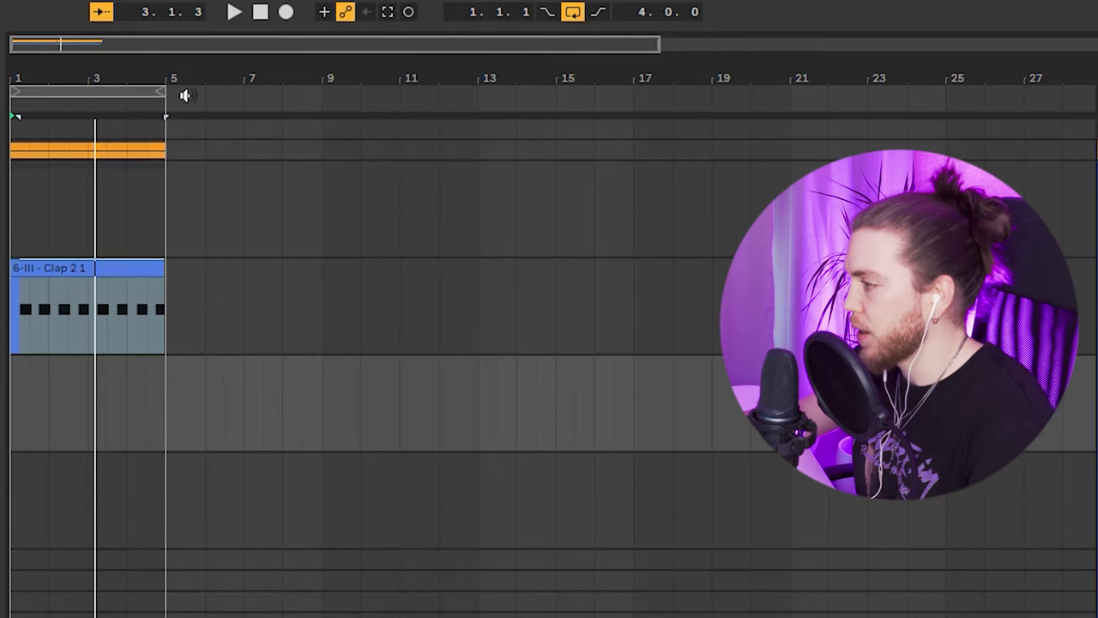
Step: Record a pattern of C3 hits on the drum track below the clap and play it back
click(286, 12)
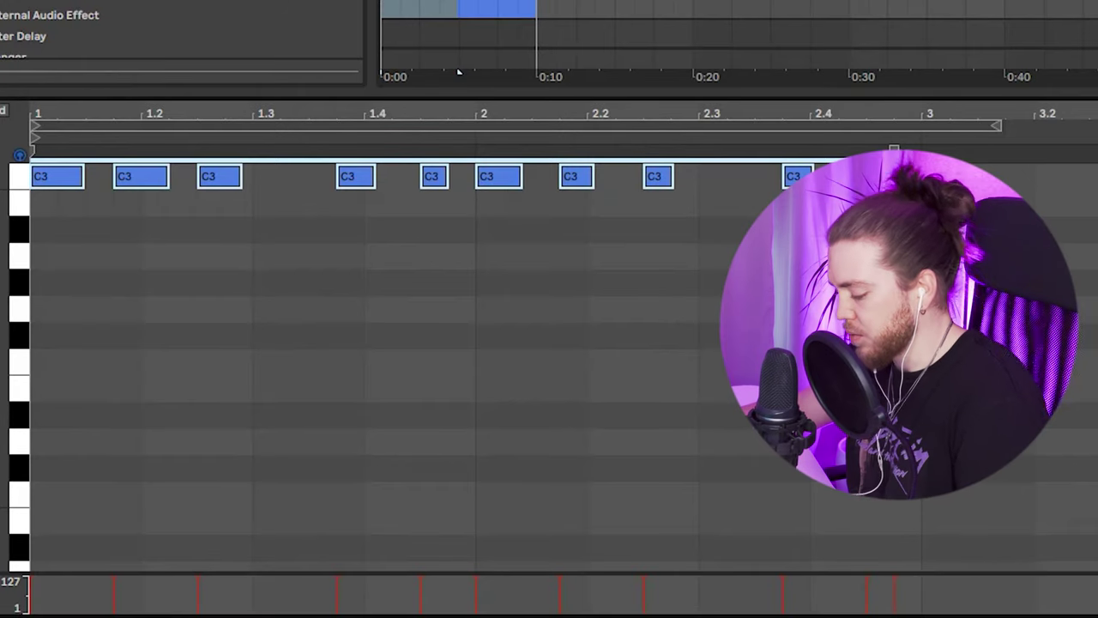
click(922, 257)
key(space)
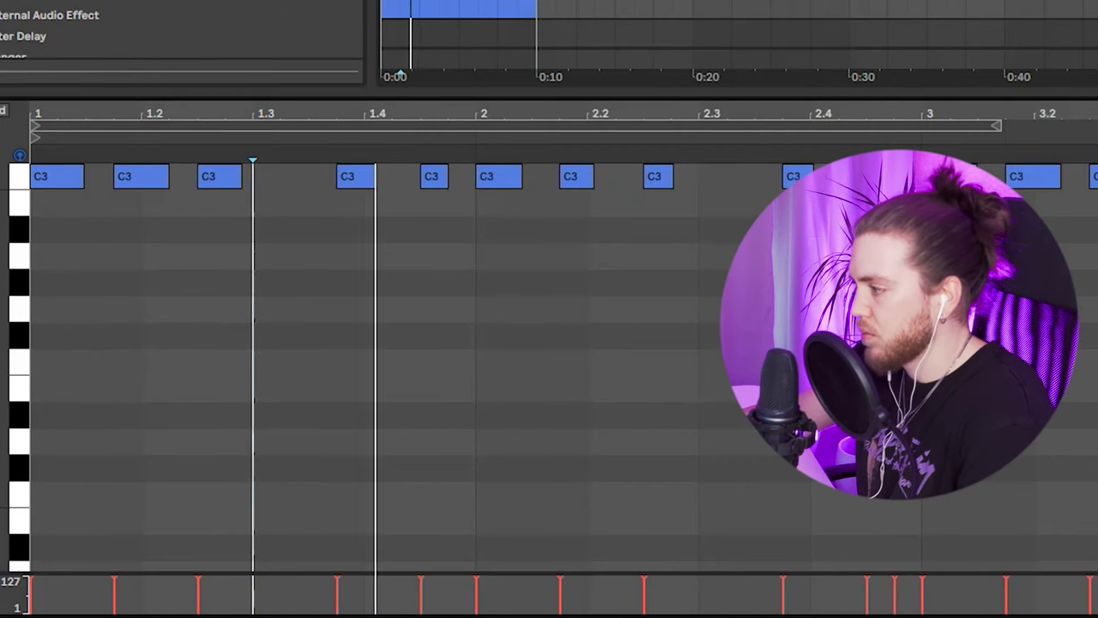
Step: Add a short C3 hit at 2.2.2 in the Hi Hat 3 4 clip and play the pattern from bar 1.4
double_click(630, 175)
click(455, 137)
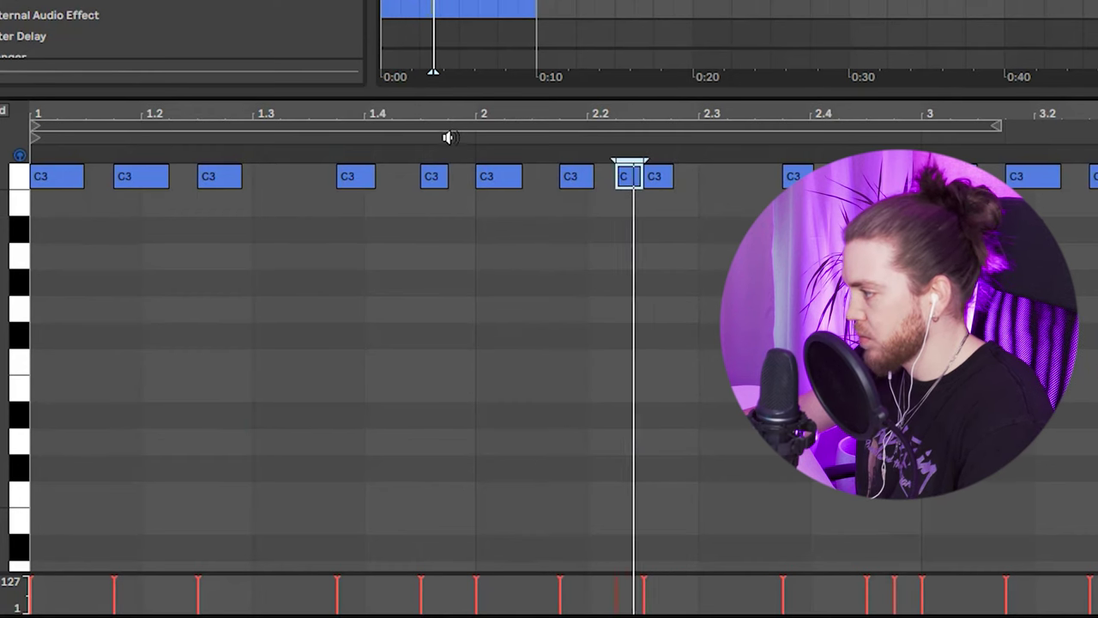
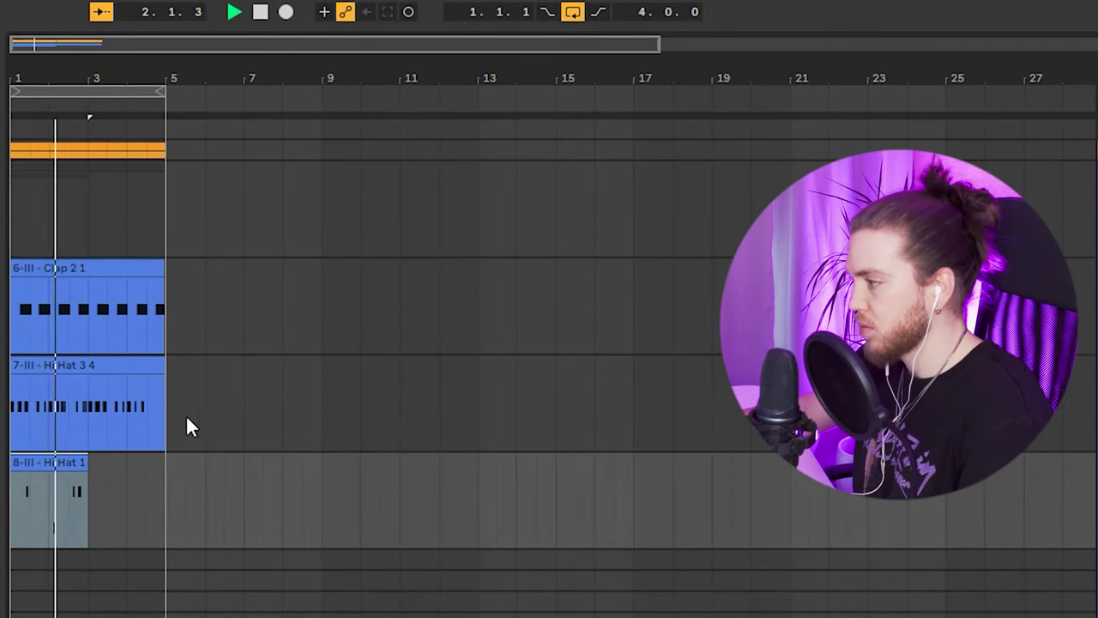
Step: In the Hi Hat 1 clip, taper the velocities downward across the four-note roll at 2.1.3
key(plus)
key(plus)
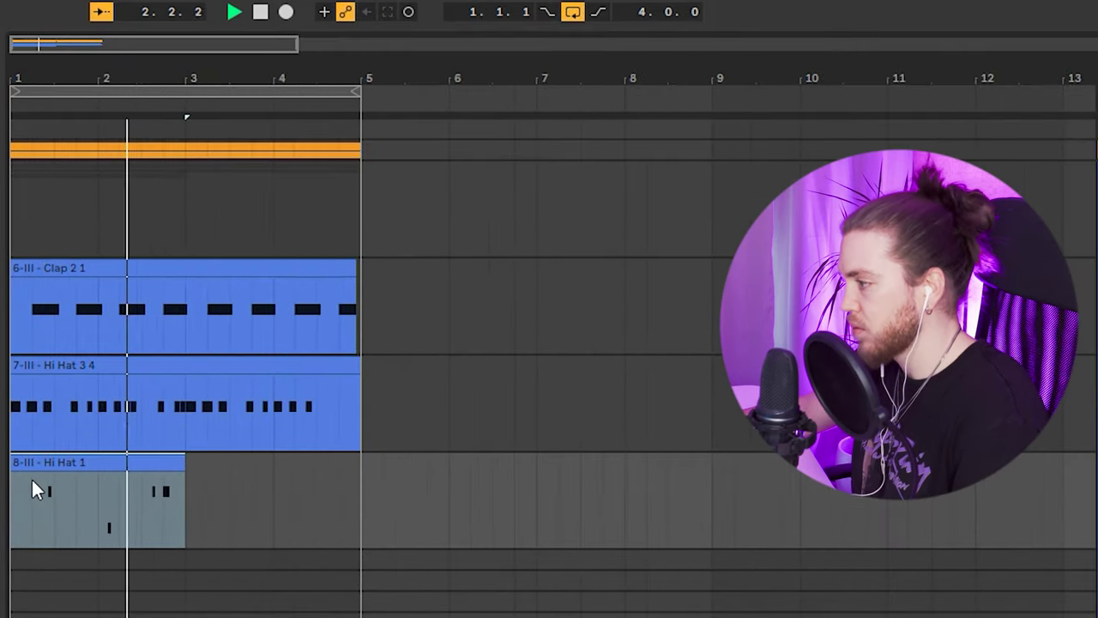
double_click(100, 461)
drag(736, 83, 745, 11)
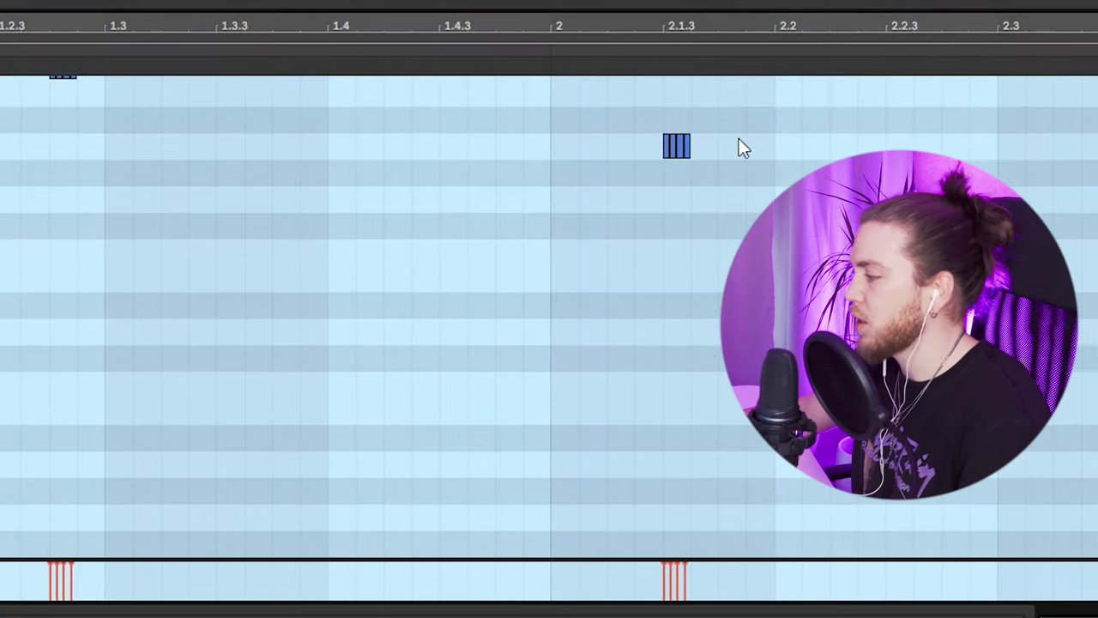
scroll(689, 333, up, 3)
drag(671, 564, 671, 577)
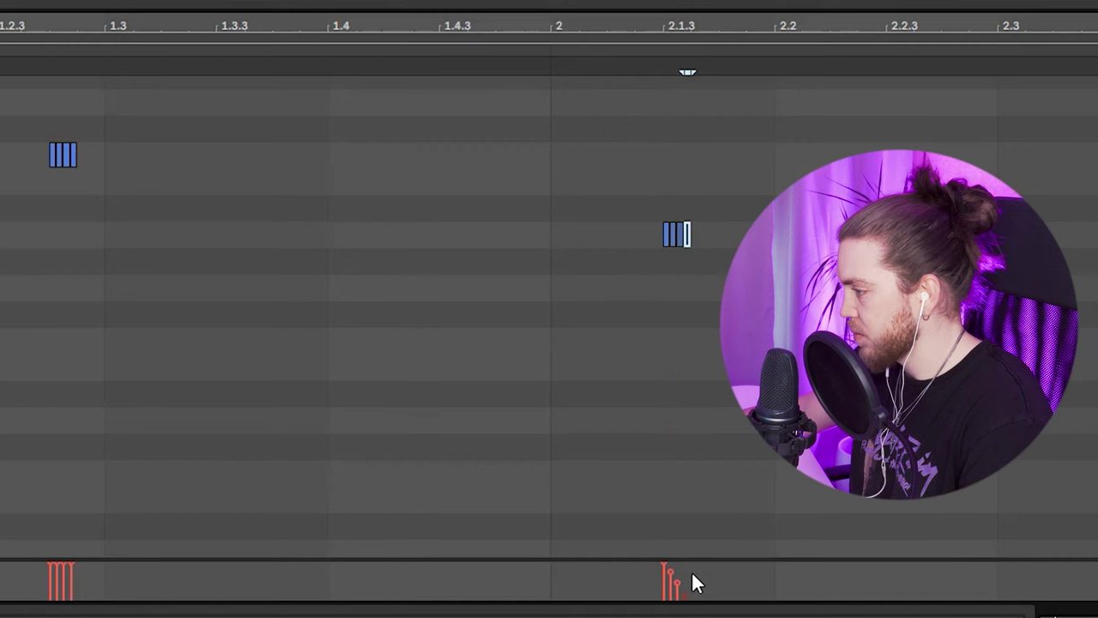
key(space)
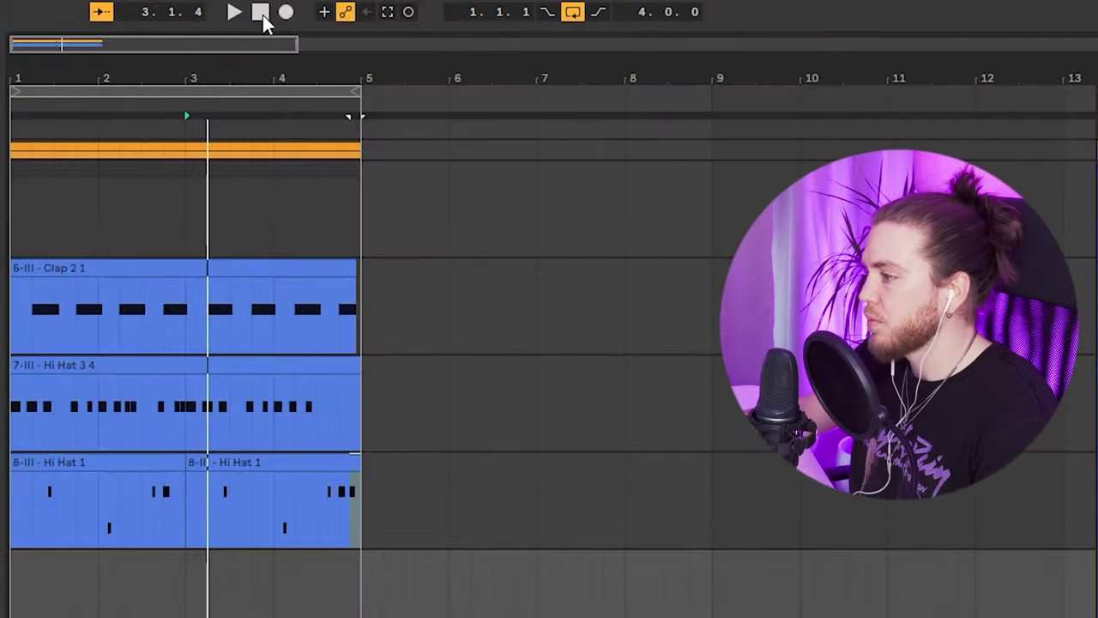
Step: Record a percussion pattern over bars 1 to 4 on the Free Smoke Perc 2 track
click(261, 23)
click(283, 16)
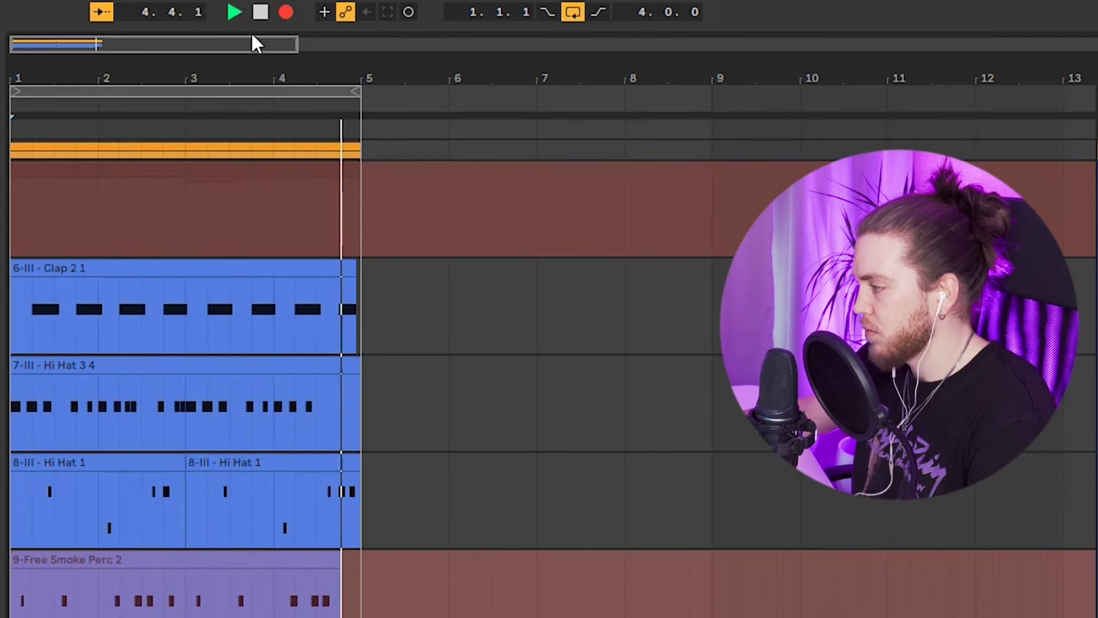
key(space)
Step: Move the C3 hit at 3.3.3 in the Free Smoke Perc 2 clip one sixteenth earlier
double_click(339, 564)
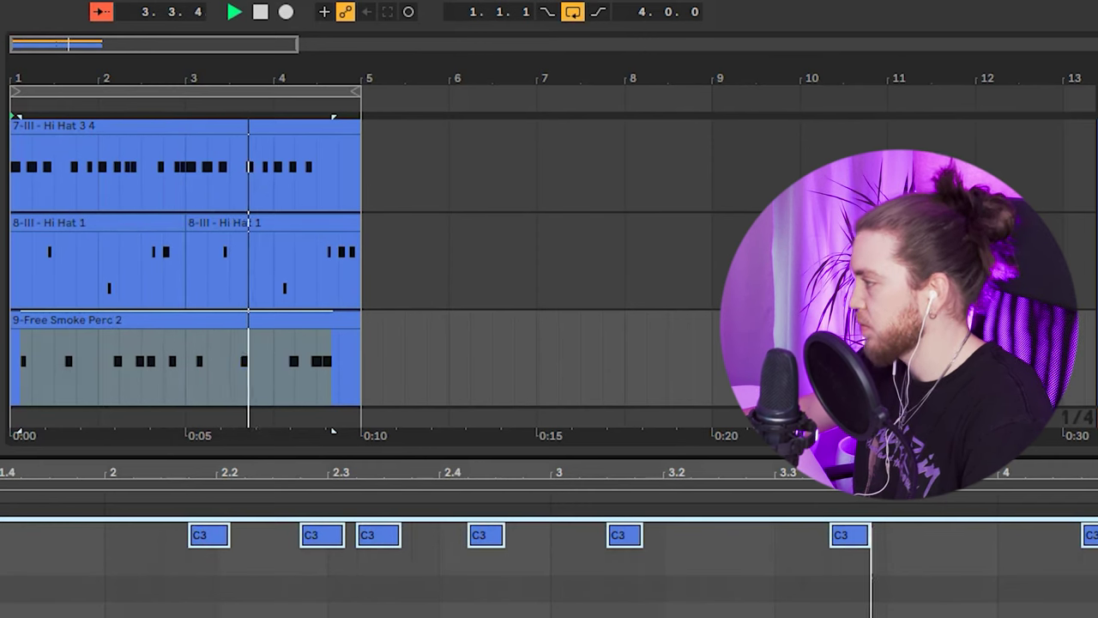
click(775, 583)
drag(852, 550, 823, 549)
key(space)
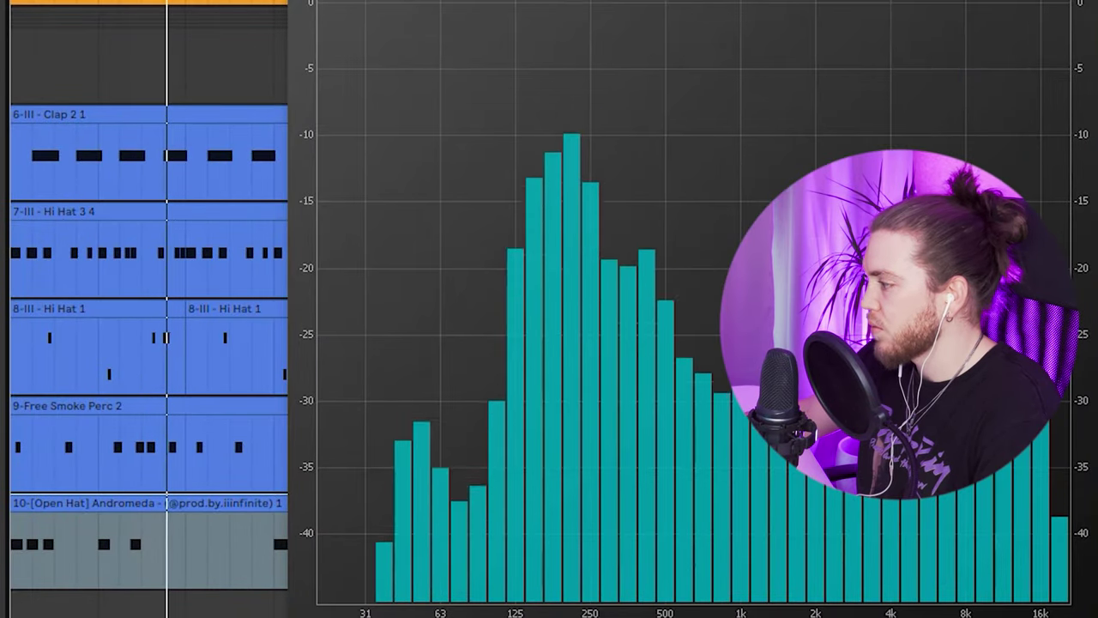
Step: Shift EQ Eight band 2 to a slightly higher frequency and select the device
scroll(150, 309, up, 3)
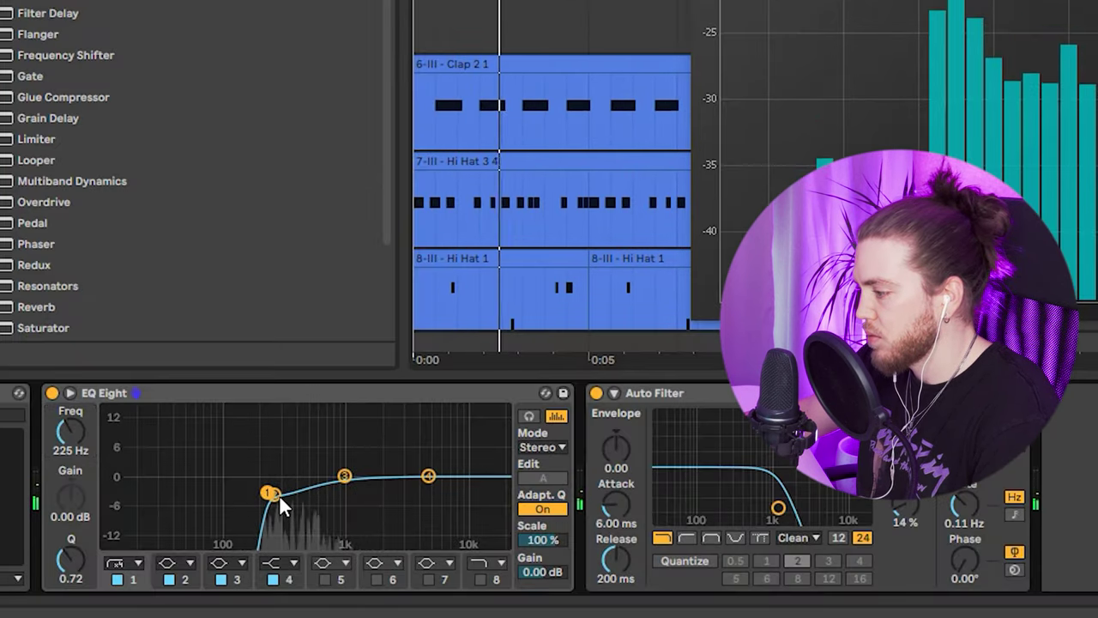
drag(272, 495, 290, 495)
click(295, 396)
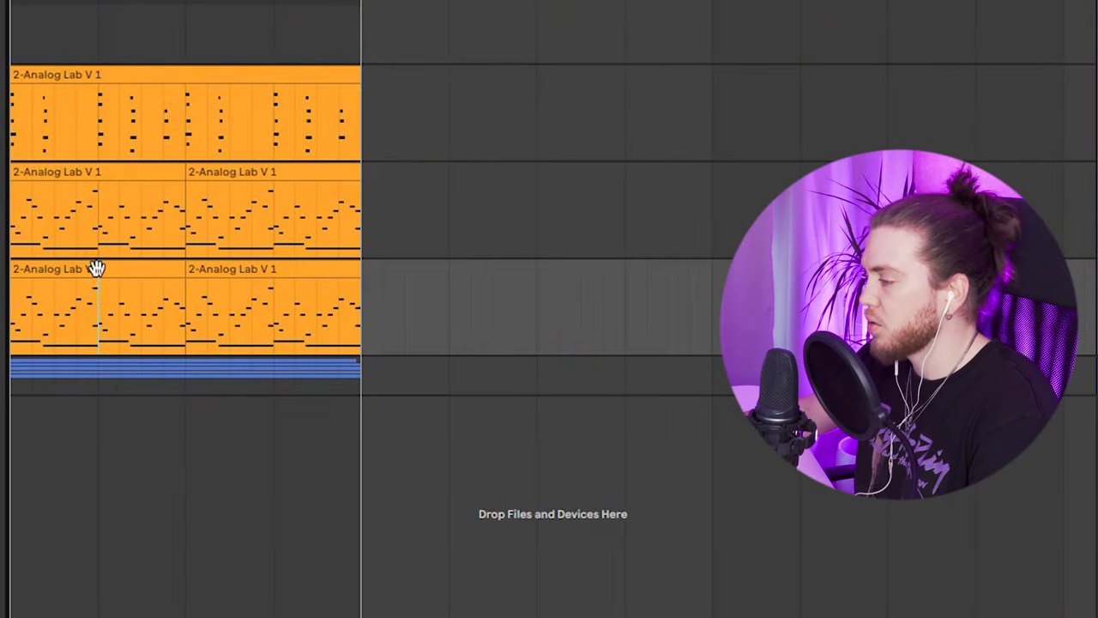
Step: Audition Dr. Crucial and Cancer & Capricorn for the third melody track, then browse the Lead sounds and load Echoes
click(93, 272)
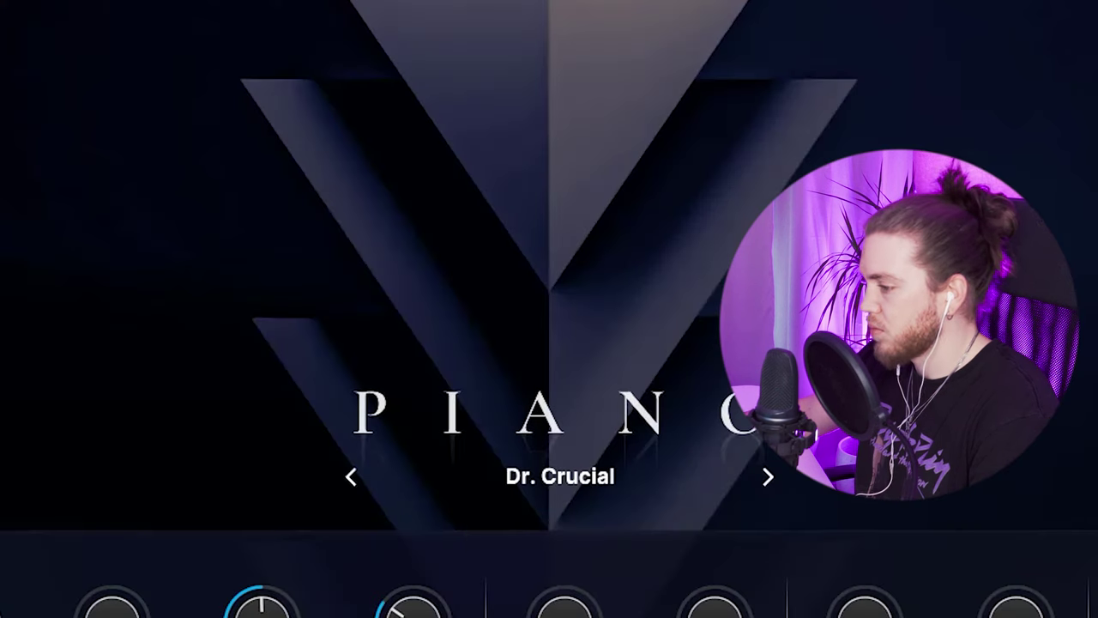
click(778, 464)
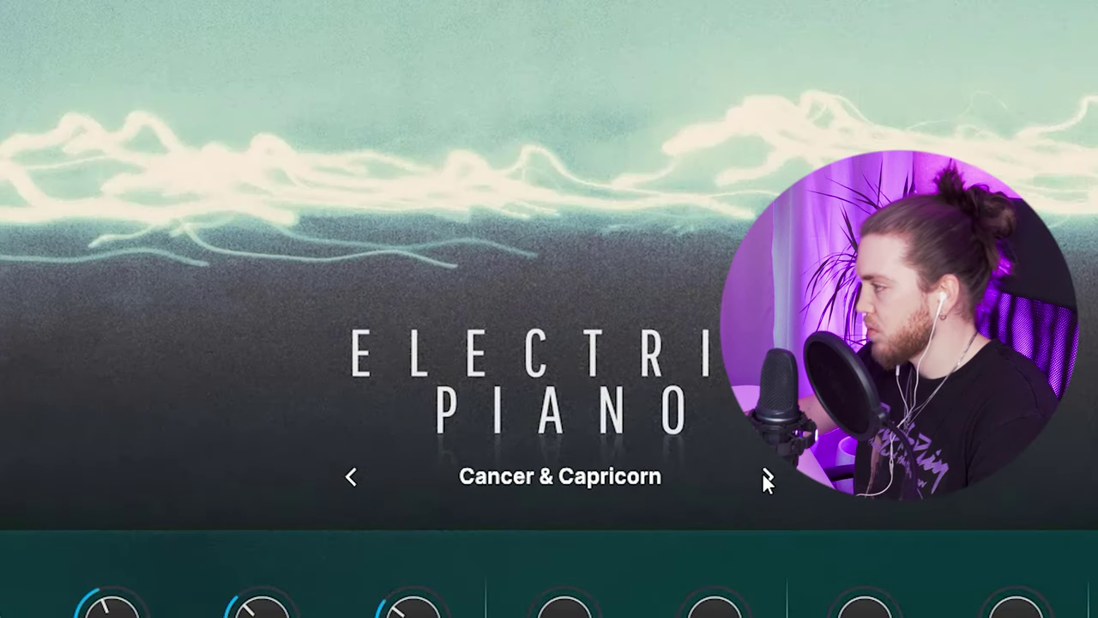
click(778, 464)
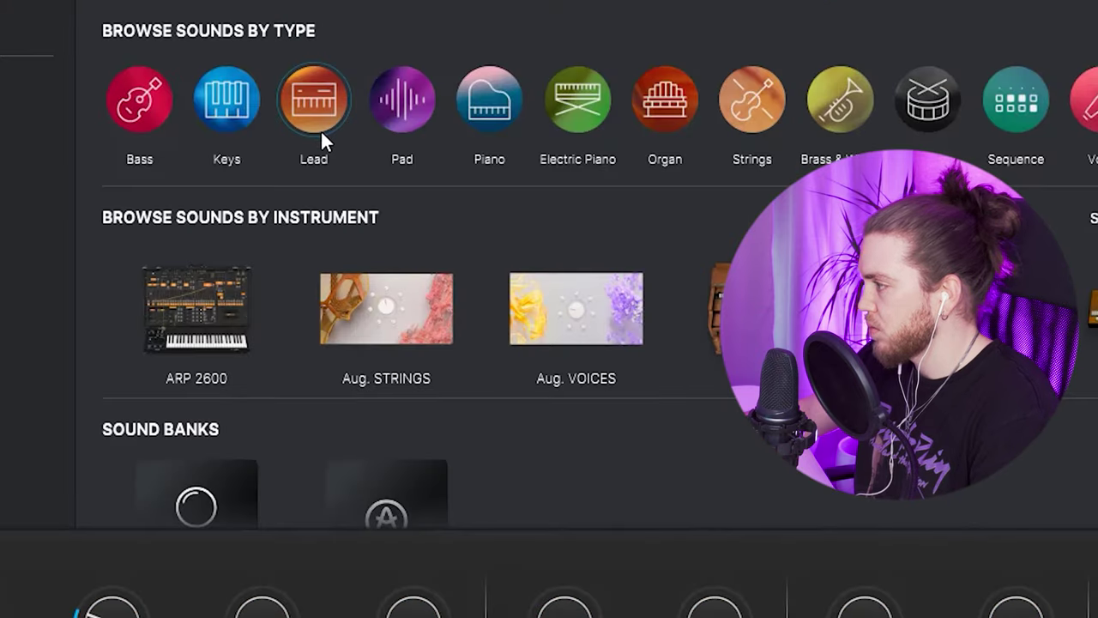
click(320, 128)
click(228, 432)
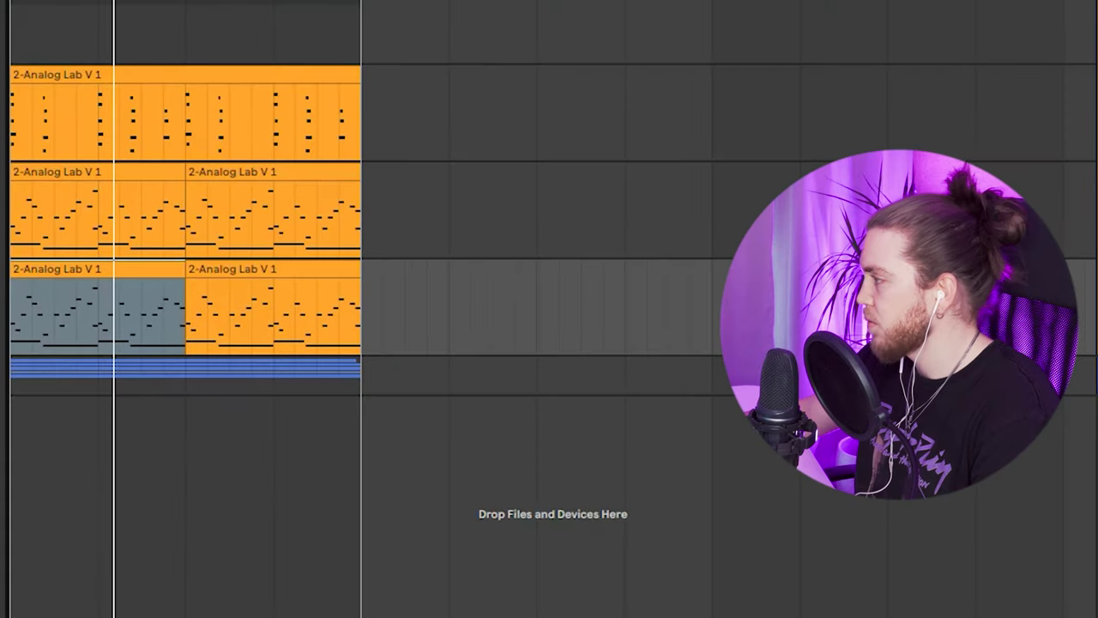
Step: Paste an Auto Filter after EQ Eight on the third melody track and set its frequency to 799 Hz
key(Up)
key(Up)
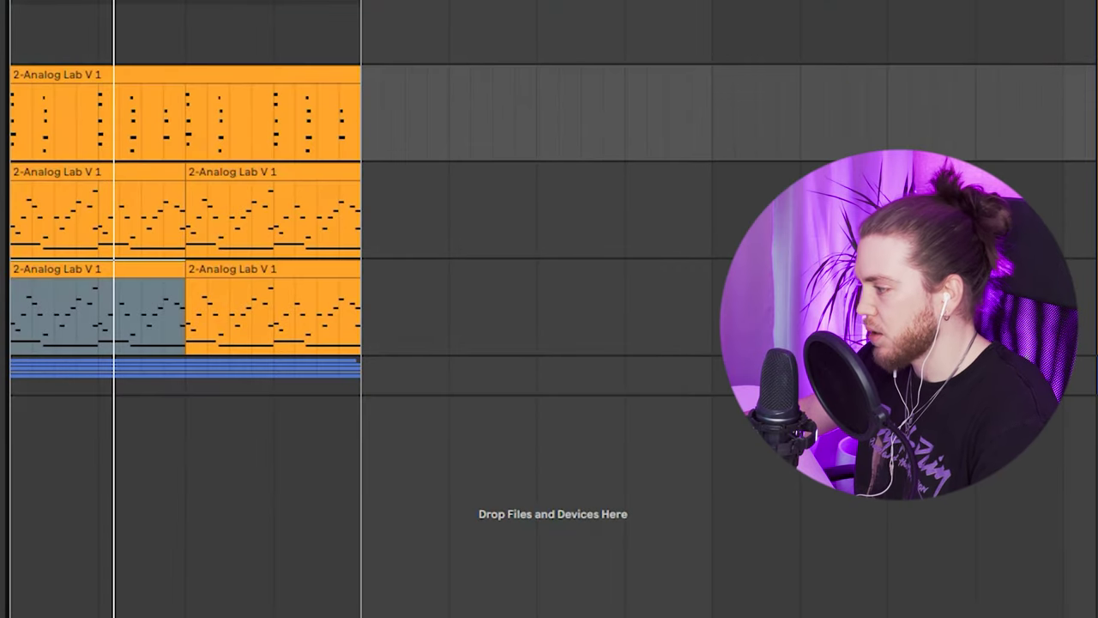
key(Down)
key(Down)
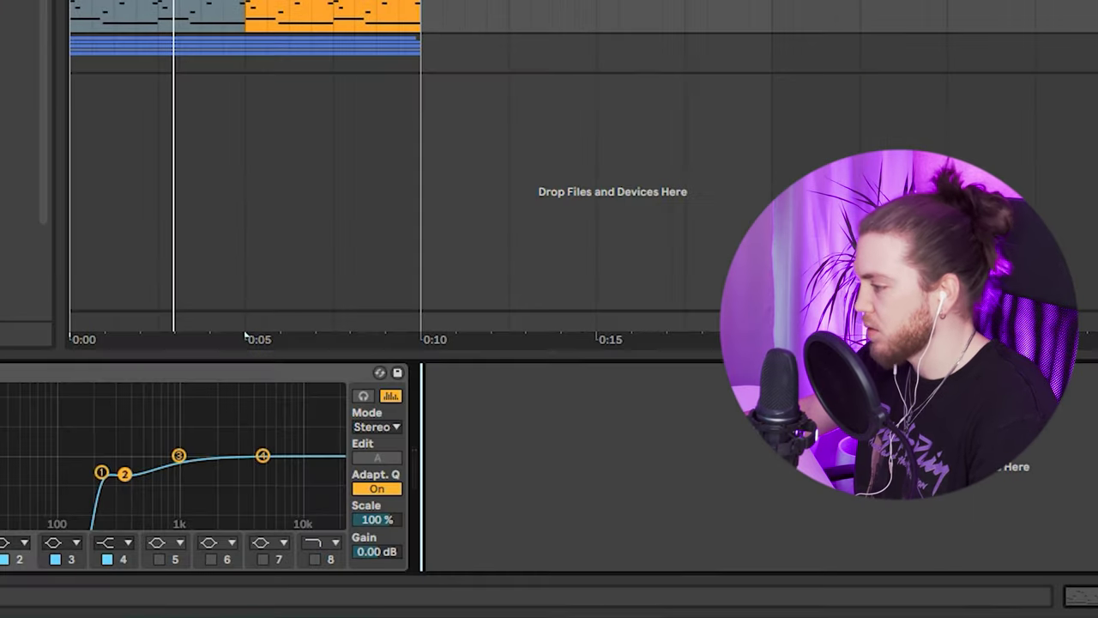
key(ctrl+v)
key(space)
click(738, 427)
drag(738, 428, 749, 439)
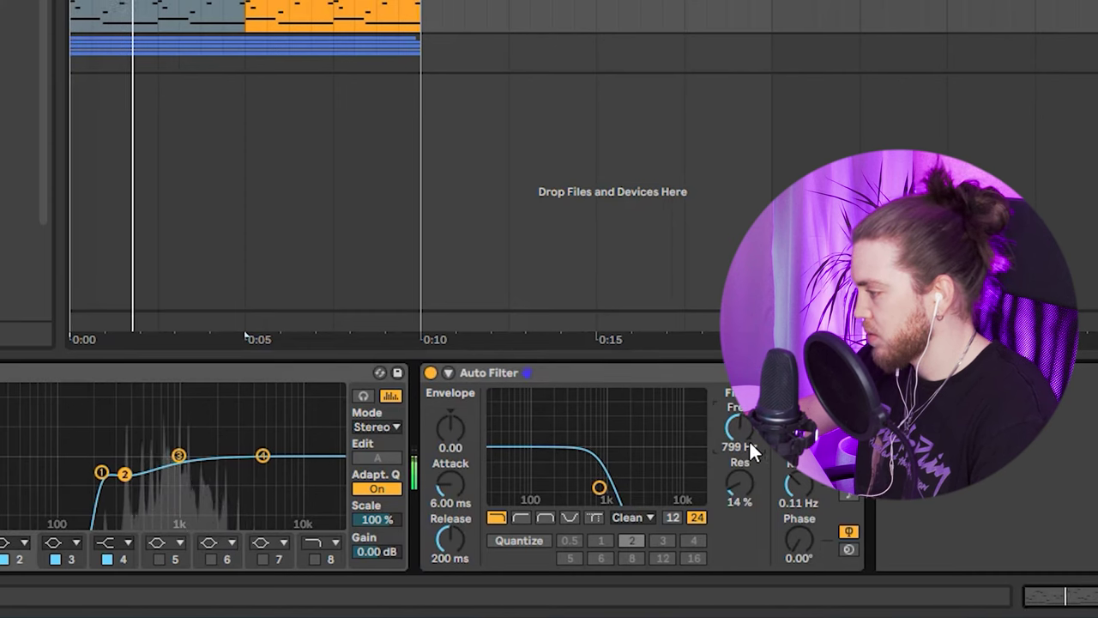
Step: Shift EQ Eight band 2 lower in frequency, reduce band 3's gain slightly, and raise the HalfTime mix
mouse_move(127, 481)
mouse_down()
mouse_move(135, 500)
mouse_move(107, 474)
mouse_up()
drag(178, 455, 179, 462)
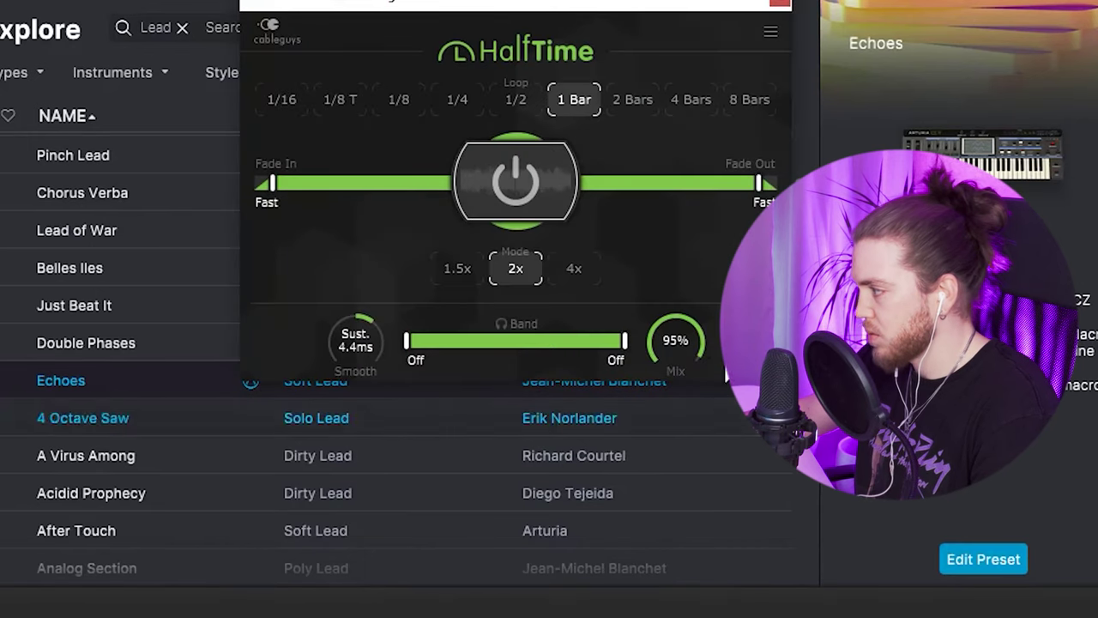
drag(678, 345, 691, 332)
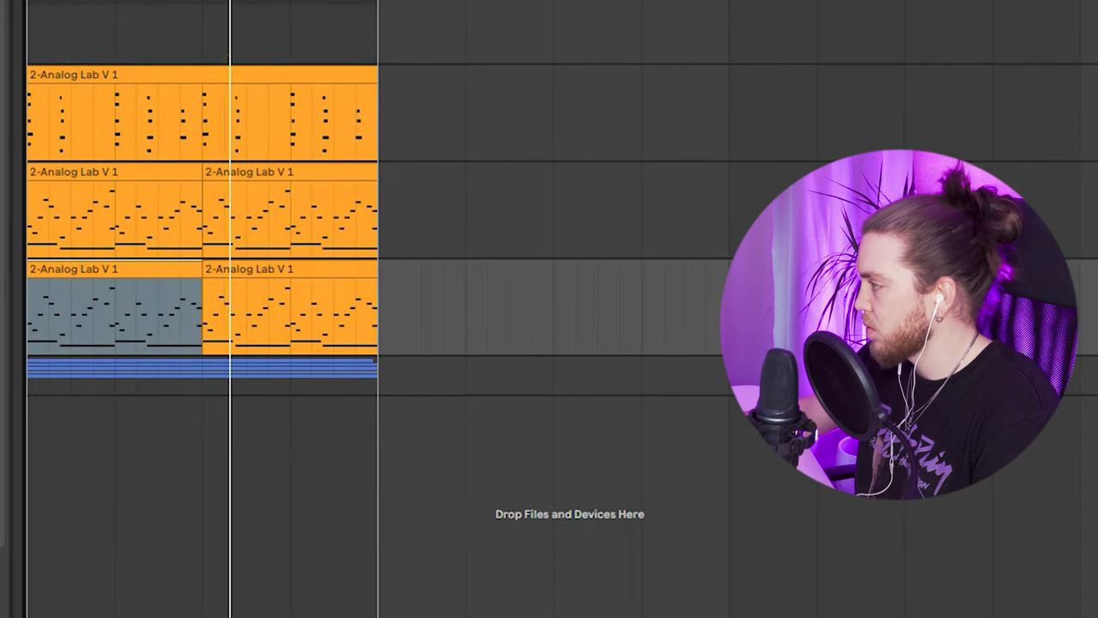
Step: Fold the second melody track and unfold the drum group
key(u)
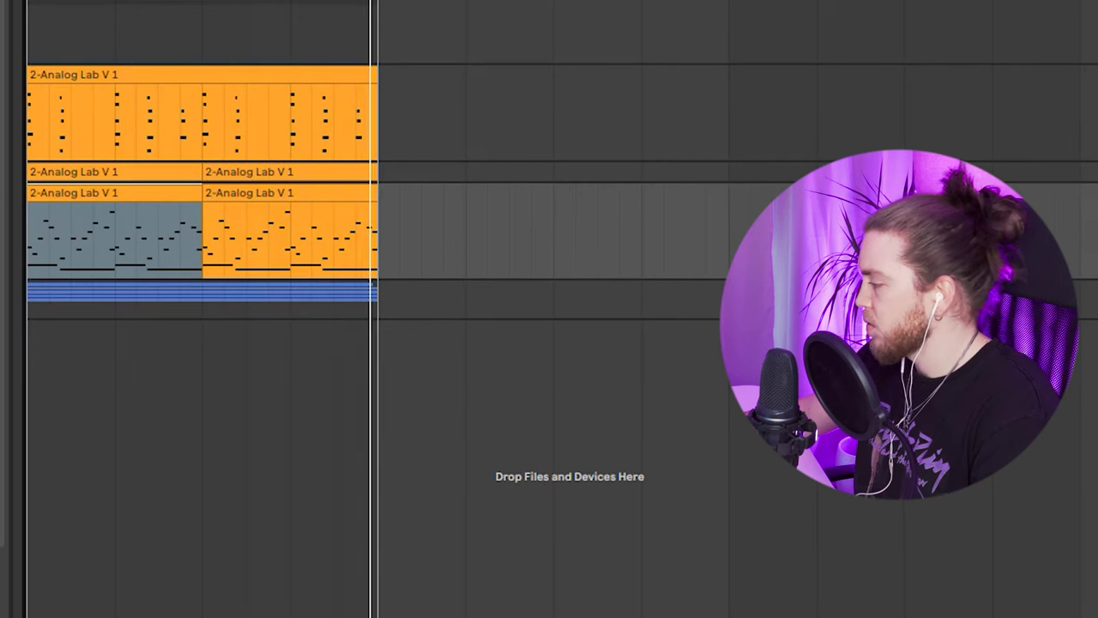
key(u)
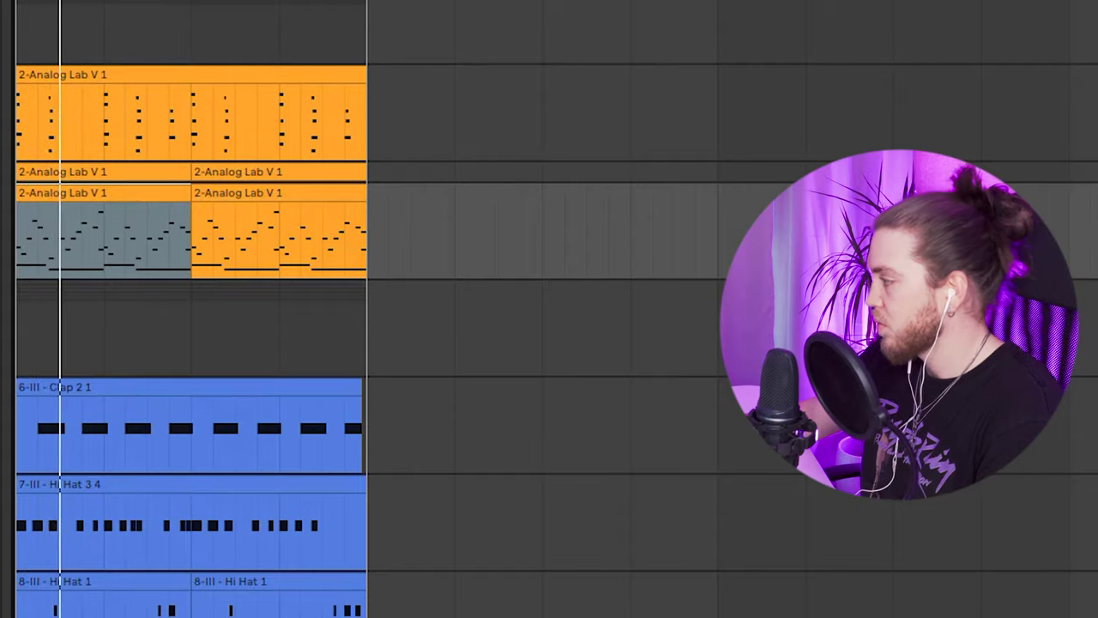
Step: Select the empty track below the open hat clip
scroll(549, 309, down, 6)
click(755, 369)
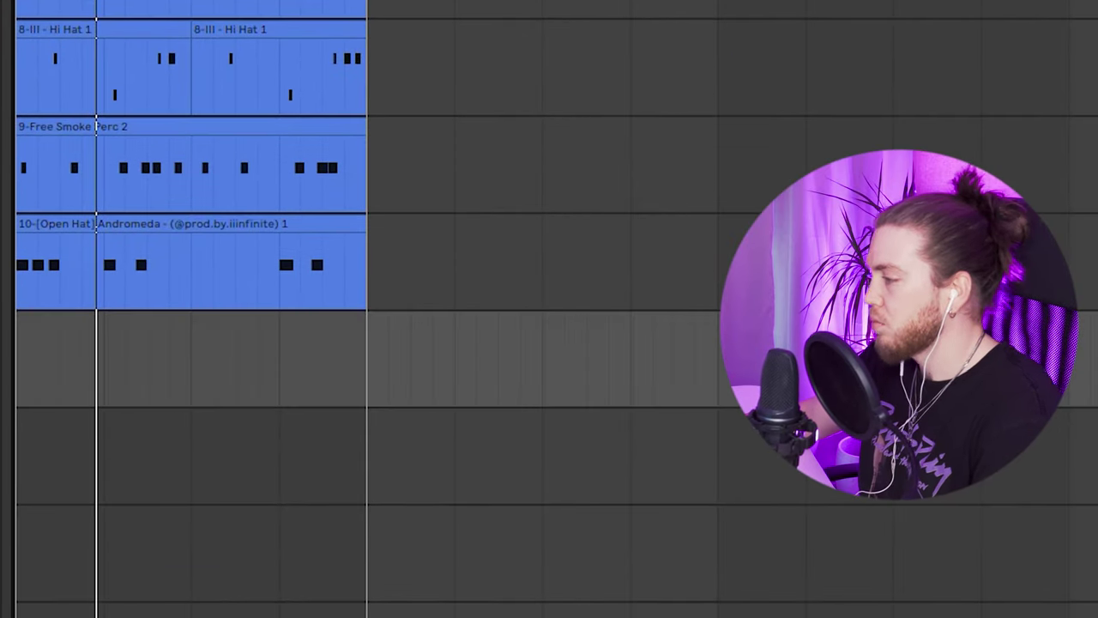
scroll(657, 401, up, 3)
scroll(683, 407, down, 1)
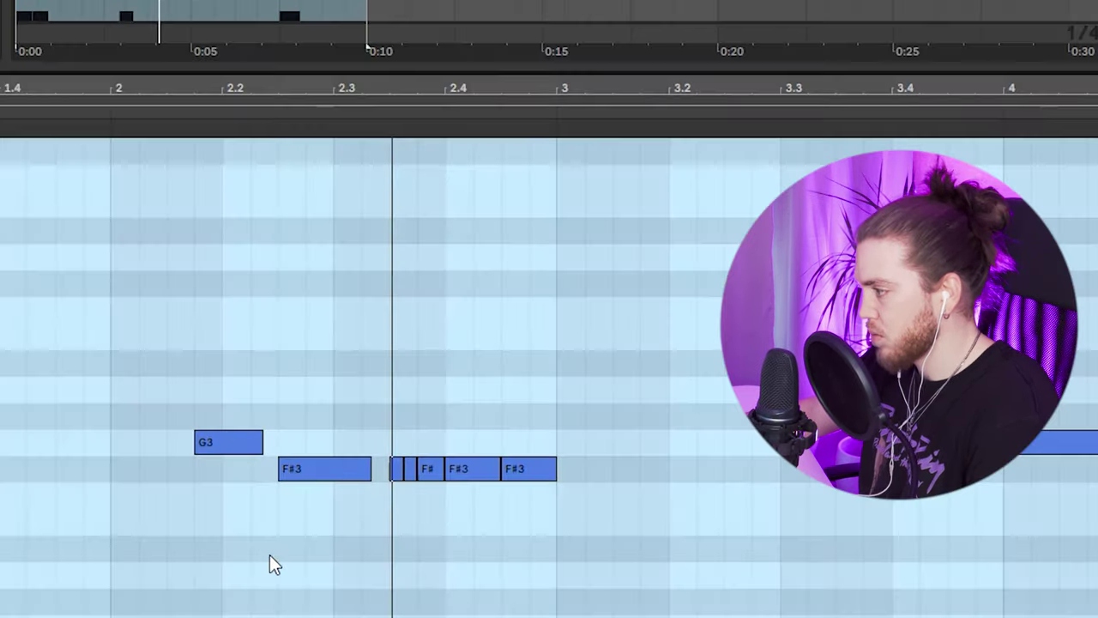
Step: Delete the F#3 note at 2.2.3 in the 808 clip, trying a short D#3 note at 2.2.2 and removing it again
double_click(269, 551)
double_click(325, 477)
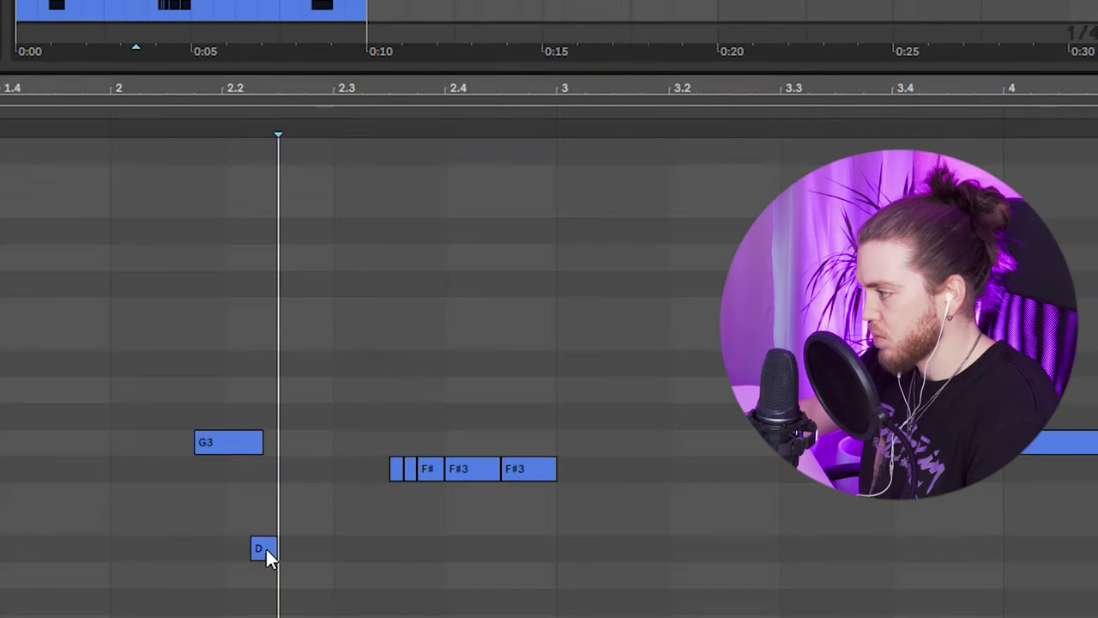
double_click(266, 549)
click(98, 101)
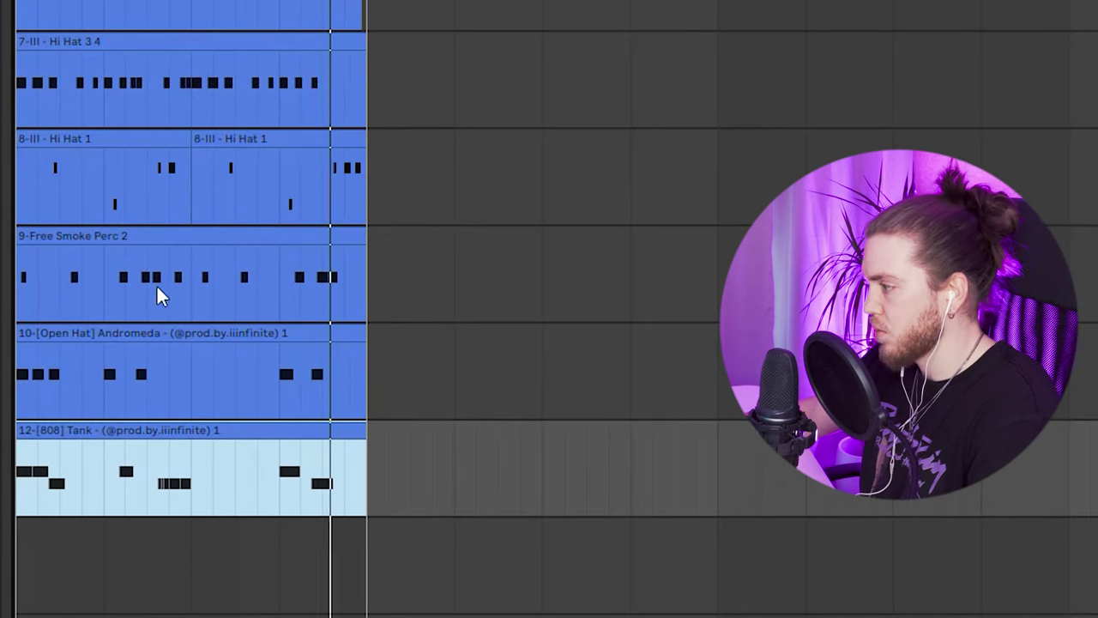
Step: Add a C3 note at 1.1.4 between the two existing hits in the kick clip, lengthen it and play the pattern back
click(140, 377)
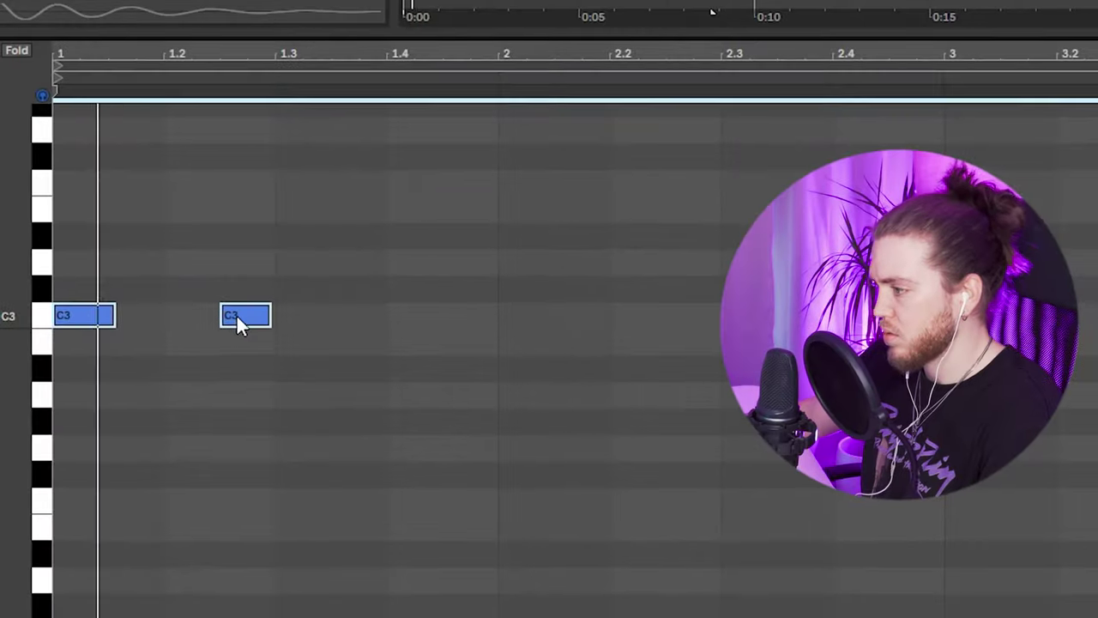
key(space)
double_click(155, 314)
drag(160, 316, 187, 319)
key(space)
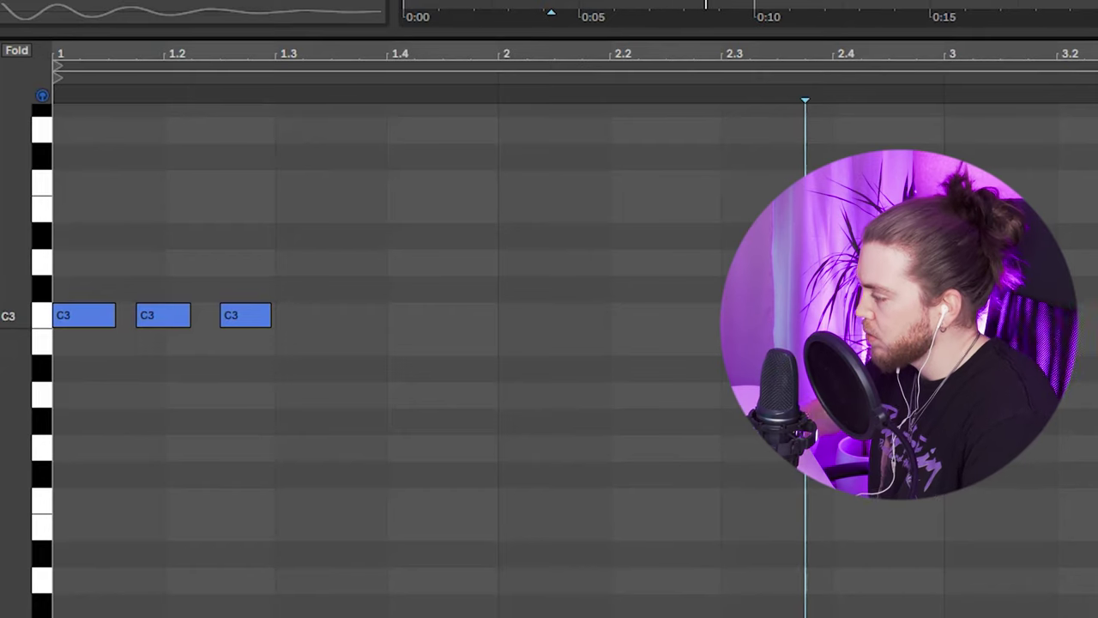
key(space)
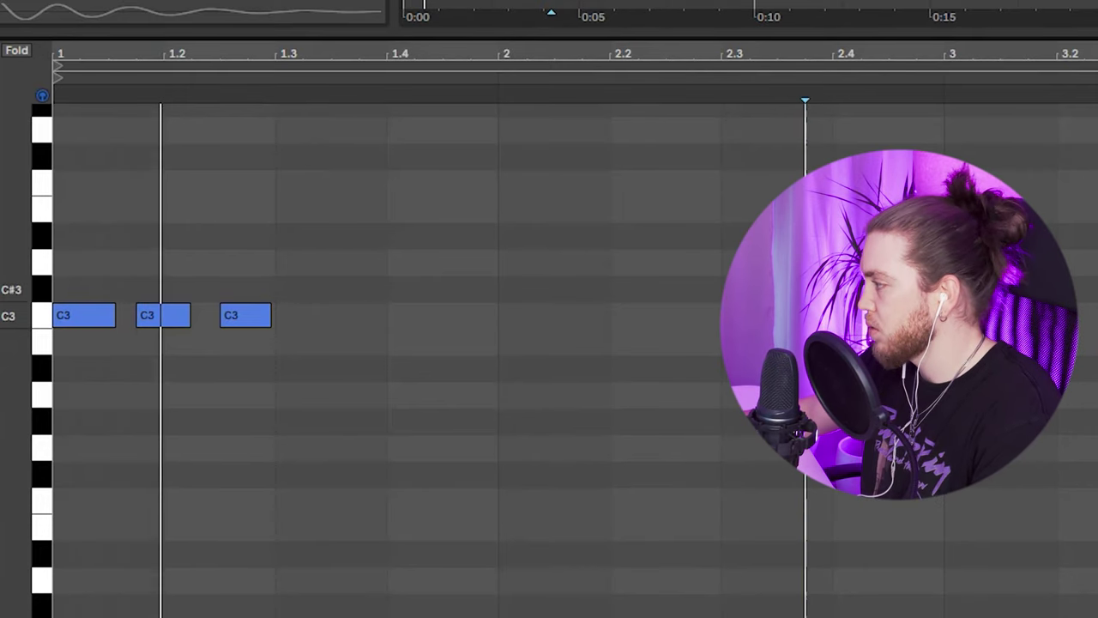
key(ctrl+a)
key(ctrl+l)
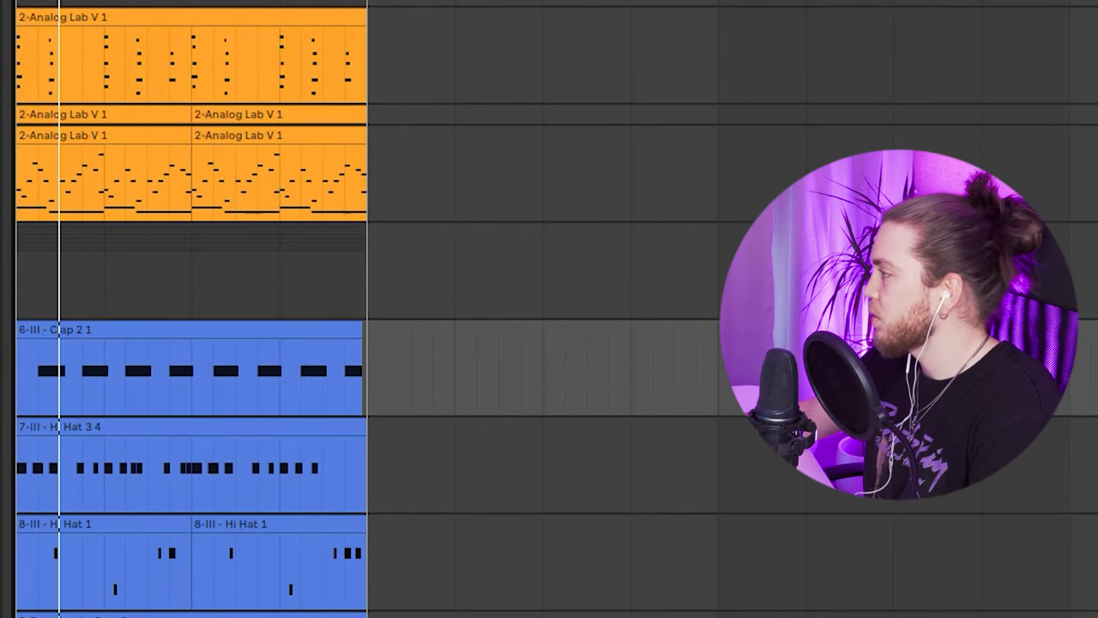
Step: Play back the loop and review the melody, drum, 808 and kick clips
key(space)
scroll(549, 309, up, 1)
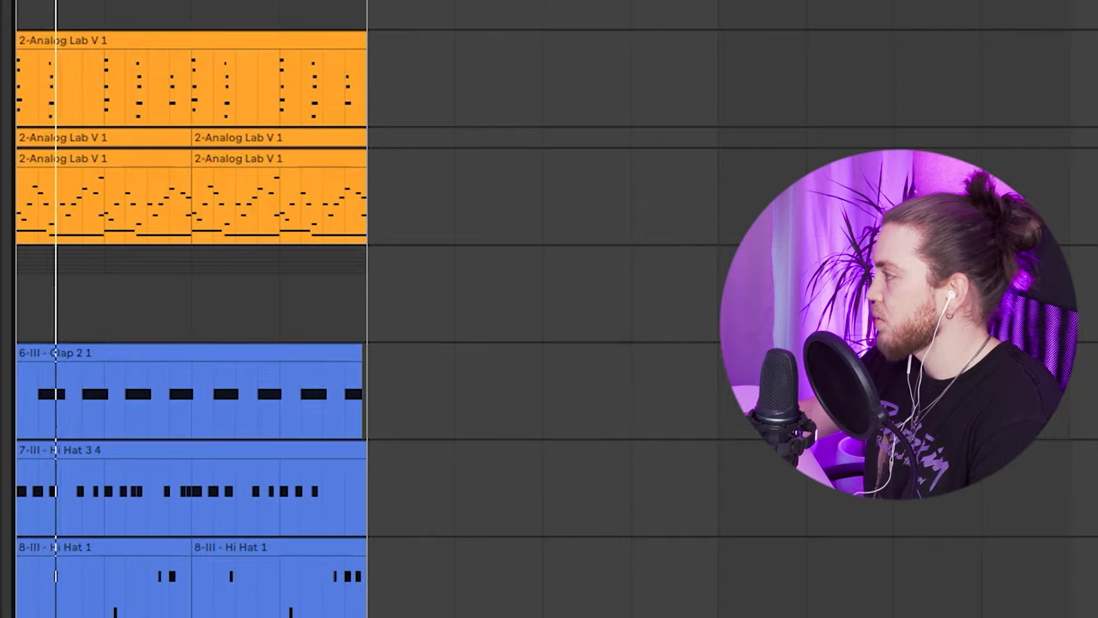
scroll(549, 309, down, 5)
scroll(174, 527, down, 3)
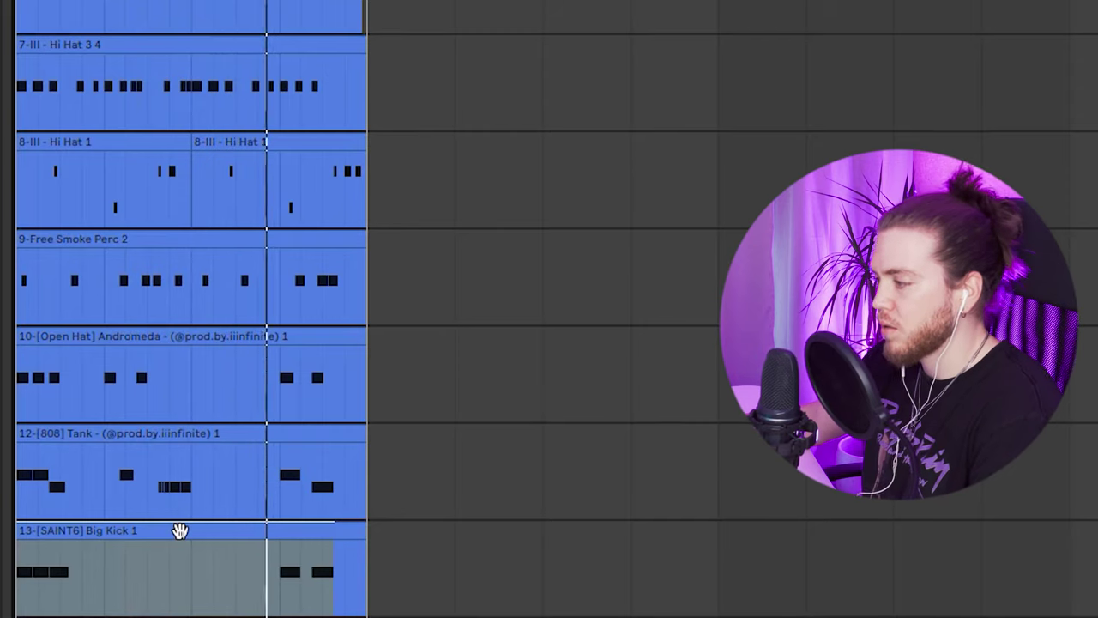
Step: Duplicate the III - Hi Hat 3 track and fill the copied clip with evenly repeated short C3 notes across all four bars
click(1095, 96)
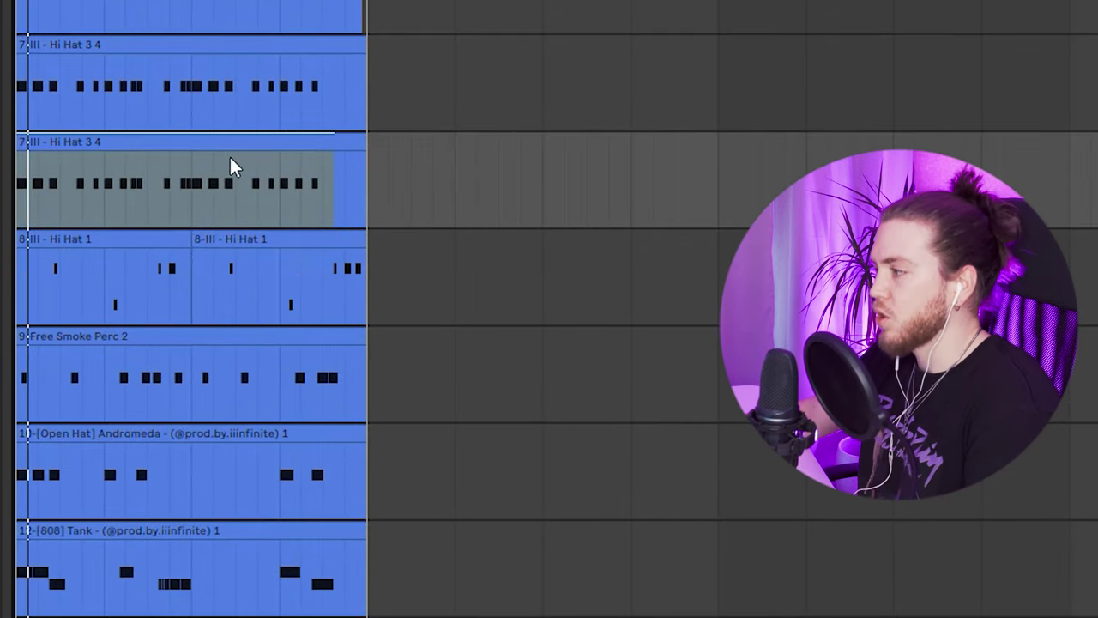
double_click(232, 142)
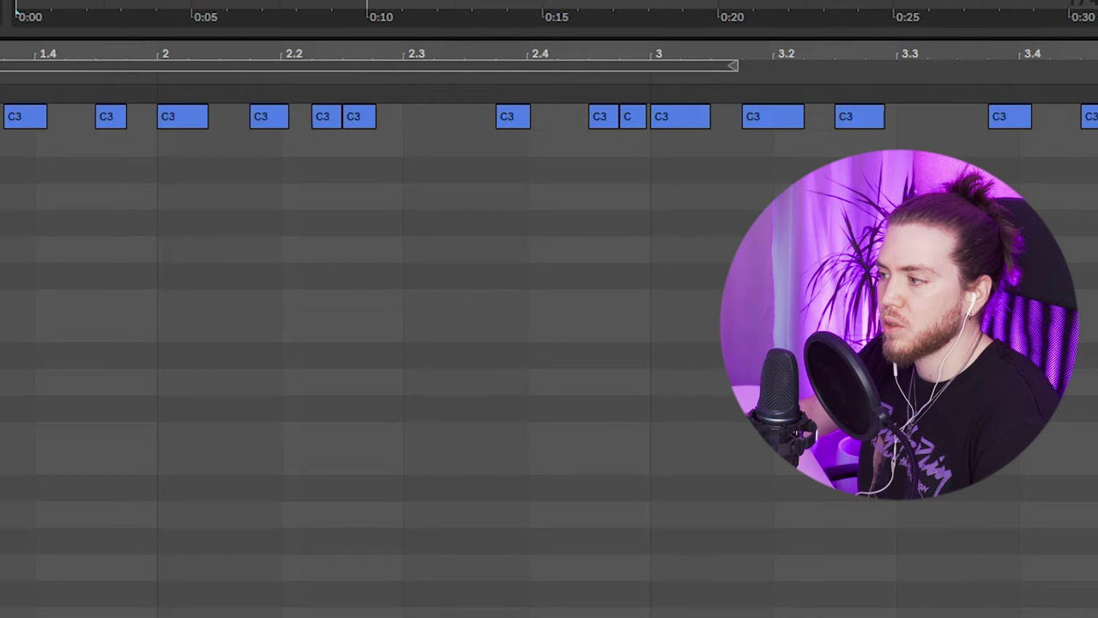
key(ctrl+d)
key(ctrl+d)
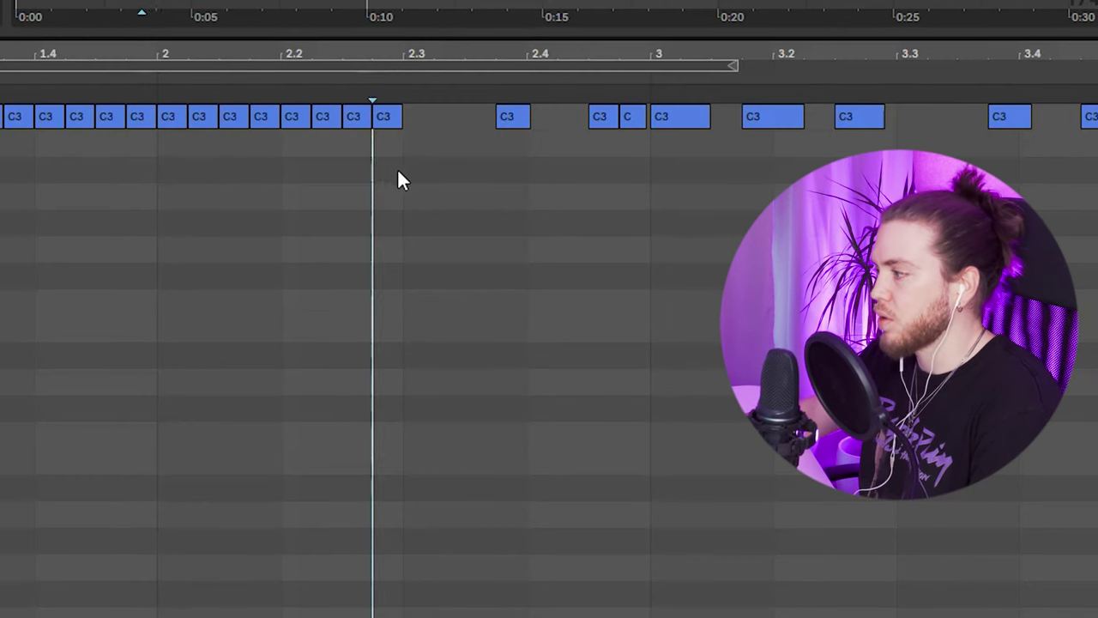
key(ctrl+d)
key(ctrl+d)
key(ctrl+d)
key(ctrl+d)
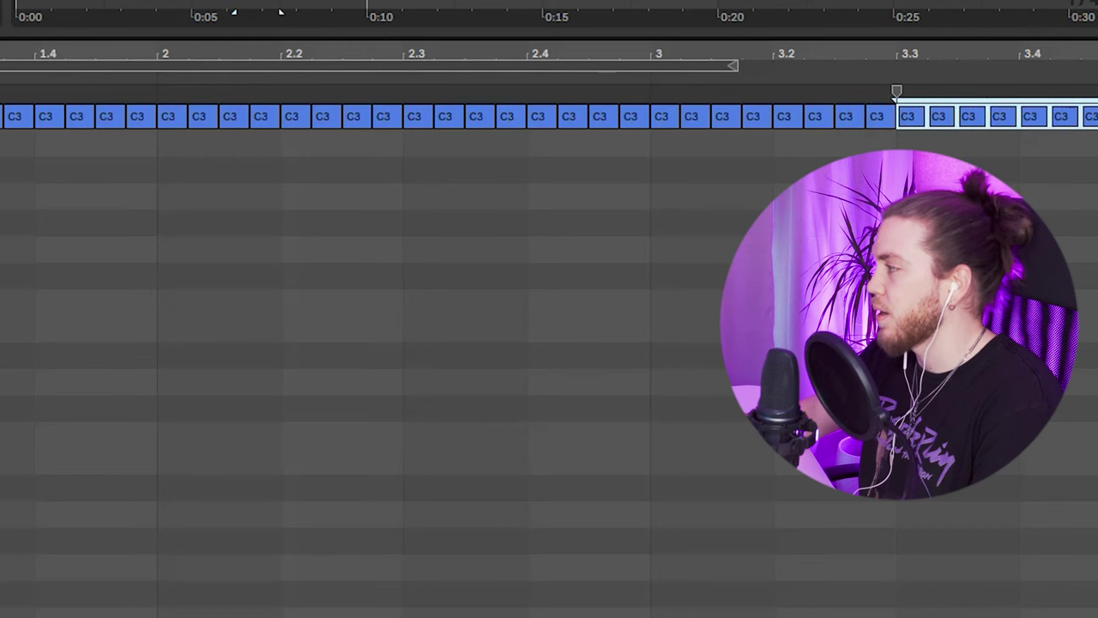
Step: Inspect the end of the repeated C3 pattern, reveal the arrangement above the note editor and play the loop back
scroll(1019, 171, right, 2)
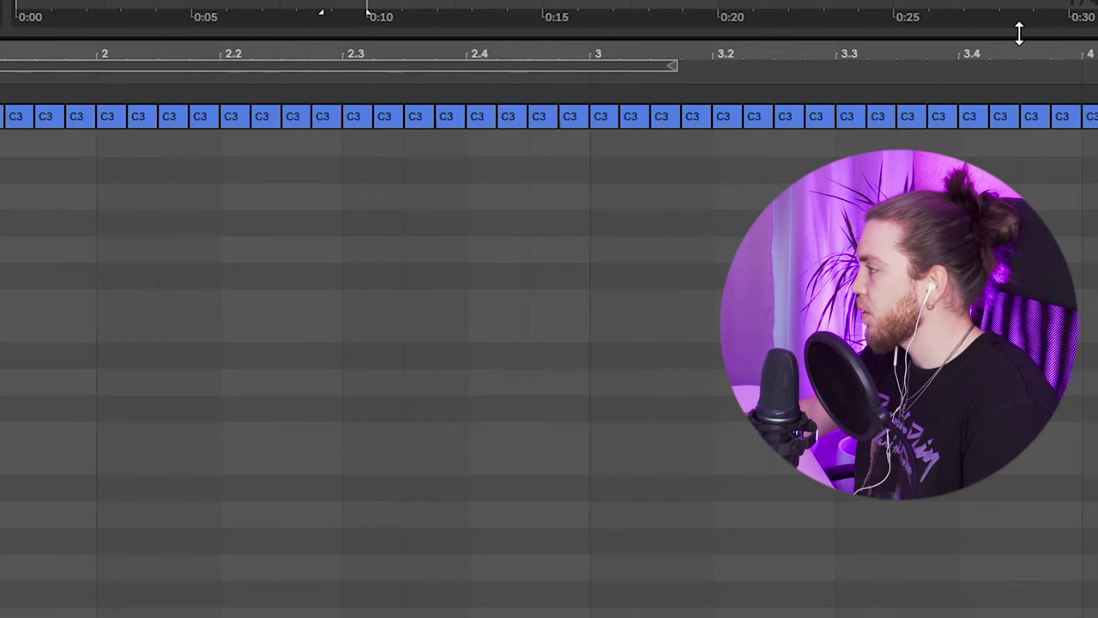
scroll(542, 317, down, 1)
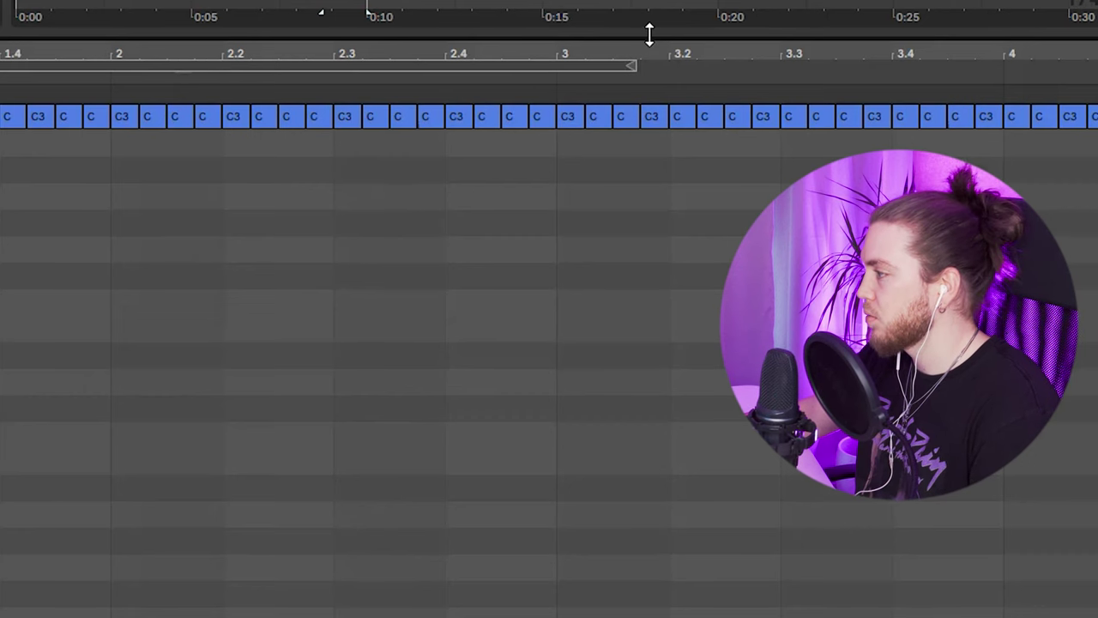
drag(650, 34, 649, 401)
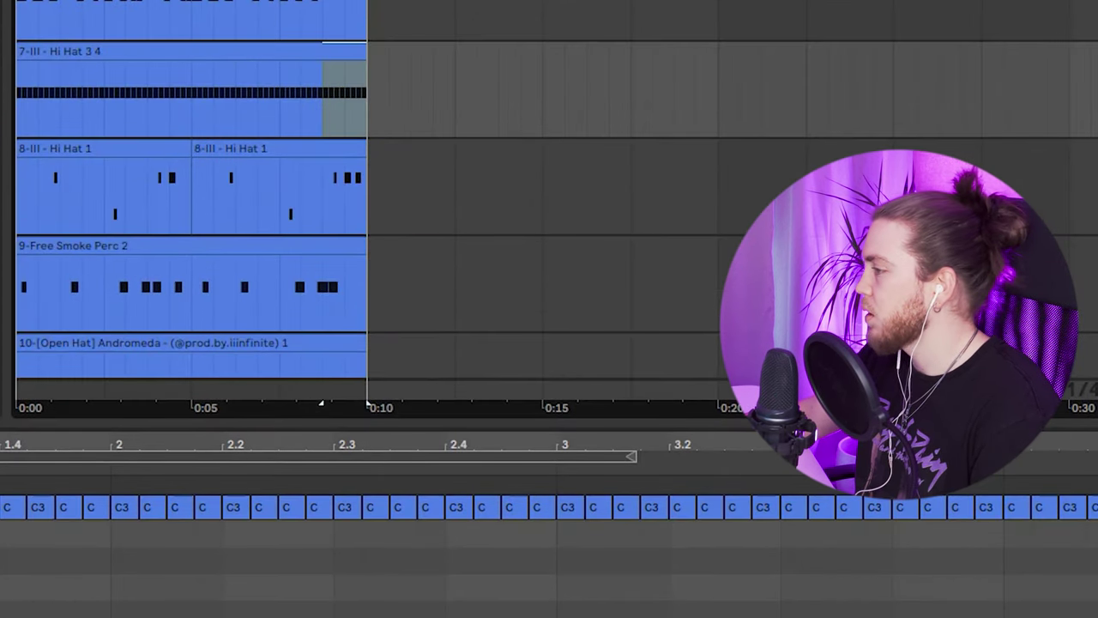
key(space)
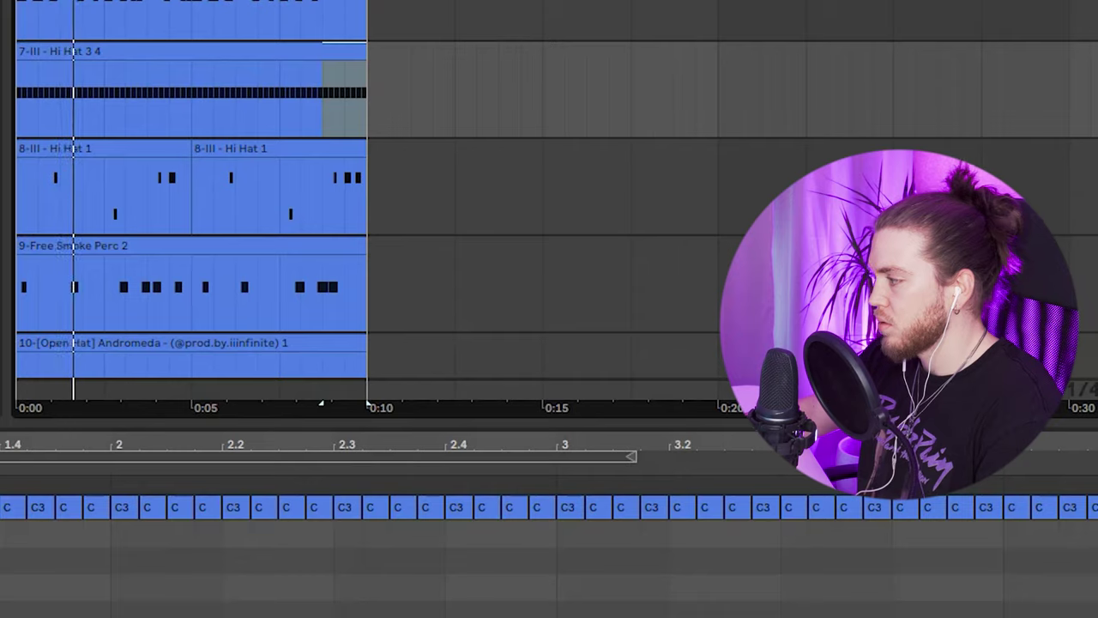
Step: Record a short run of Lazer 3 (G#) hits just before bar 4 on the track below the kick clip
key(ctrl+alt+l)
scroll(718, 426, up, 2)
scroll(549, 308, up, 2)
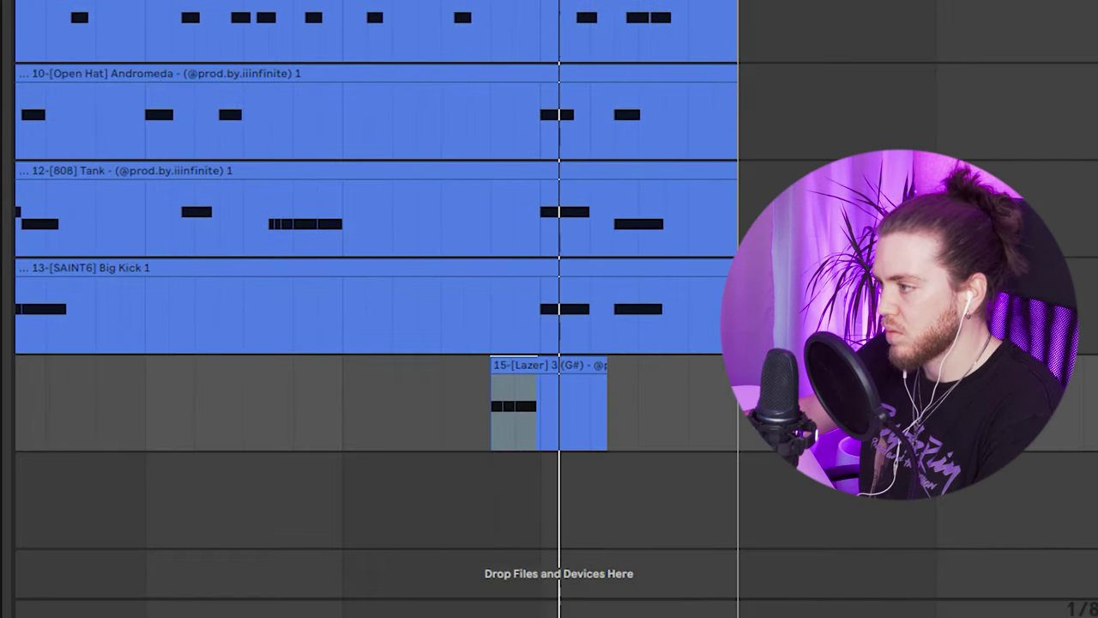
click(514, 354)
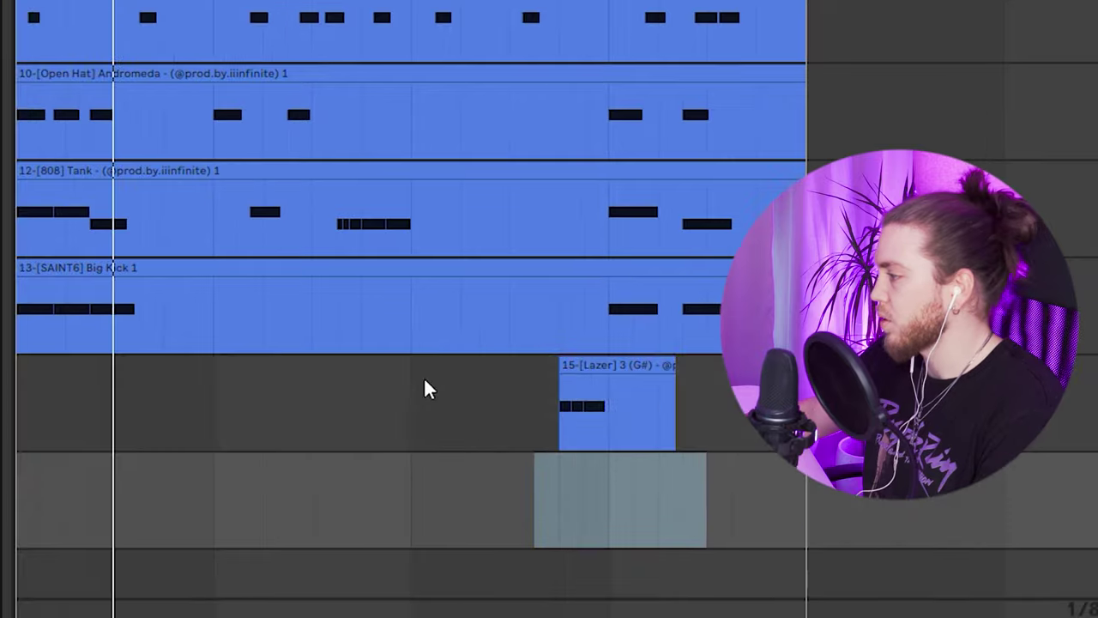
Step: Record three longer lazer hits through bar 3 on the empty track below the Lazer 3 (G#) clip
scroll(412, 384, down, 2)
click(342, 390)
key(space)
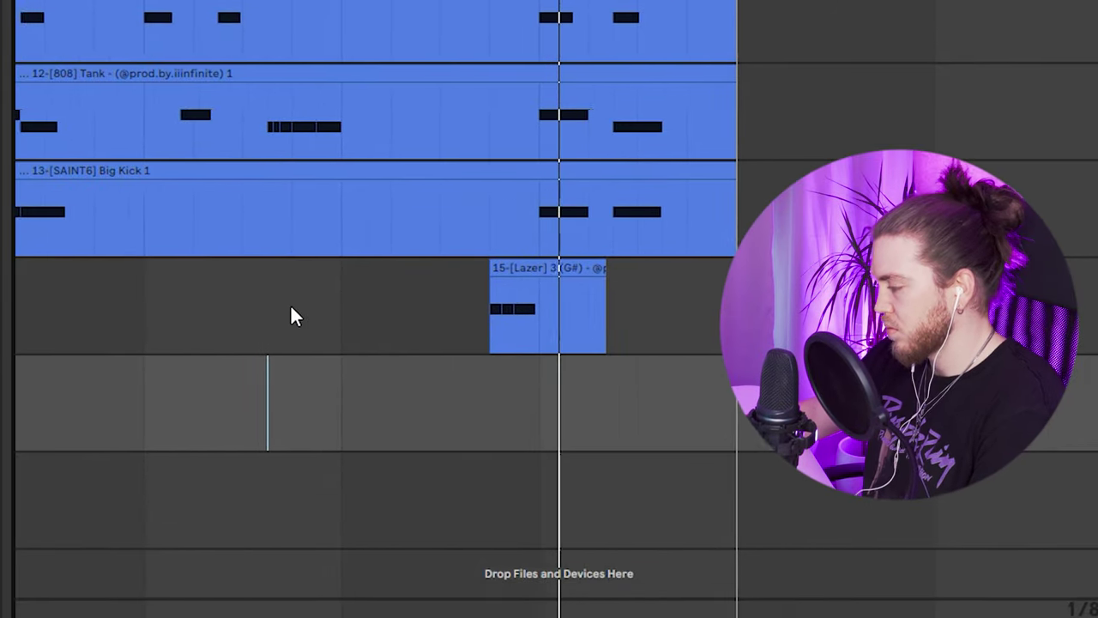
key(space)
key(F9)
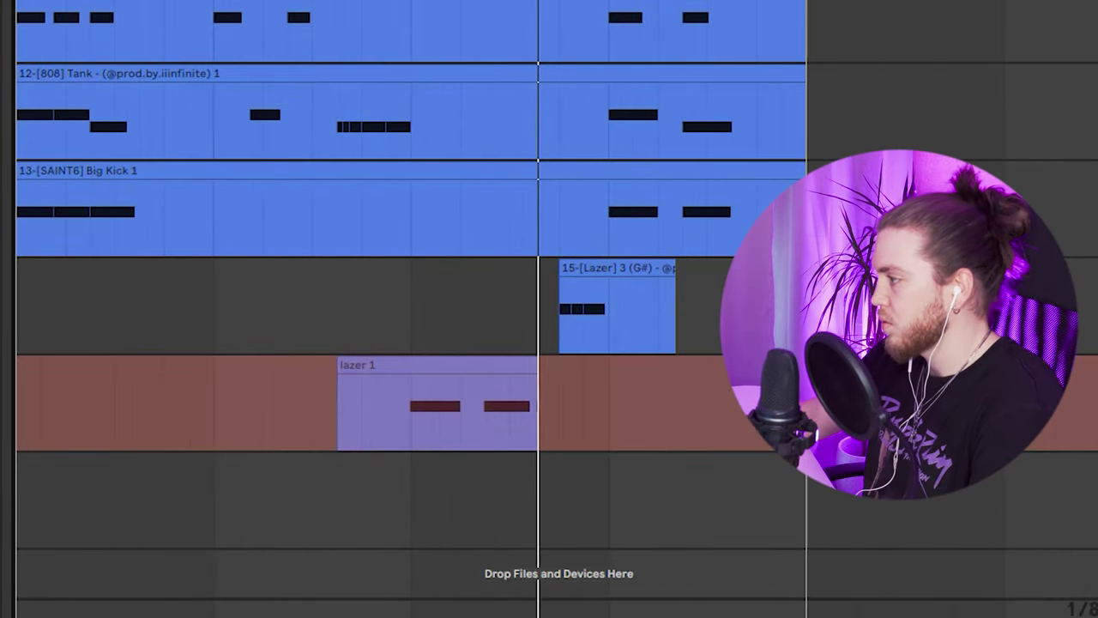
key(space)
Step: Trim the lazer 1 clip to span only bar 3 and shift all its notes slightly earlier
drag(250, 366, 324, 366)
drag(563, 365, 518, 371)
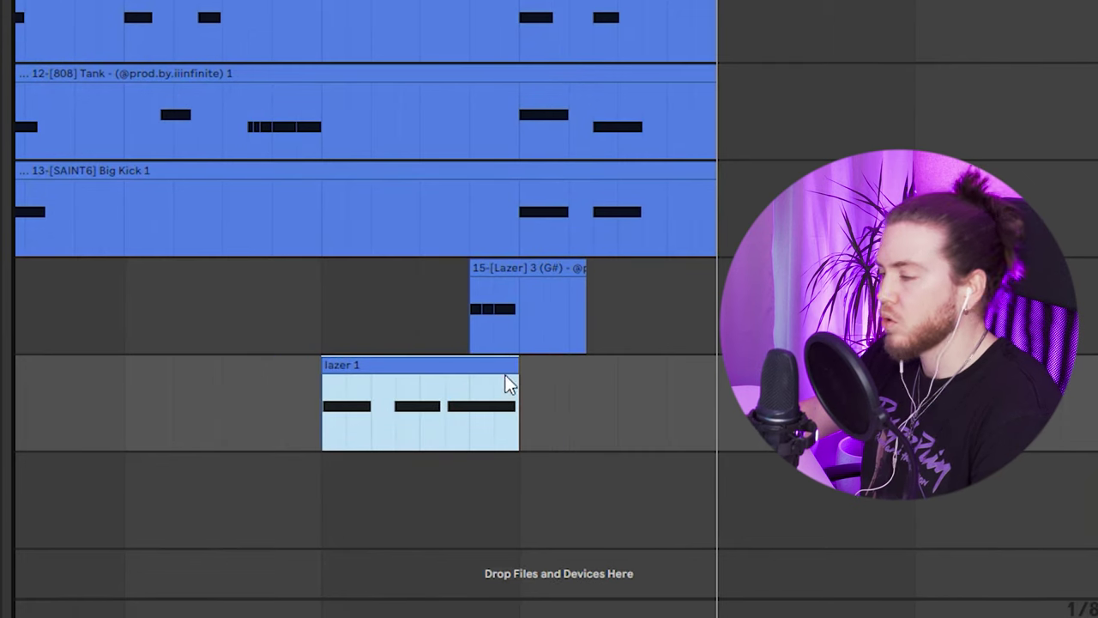
double_click(506, 369)
double_click(469, 296)
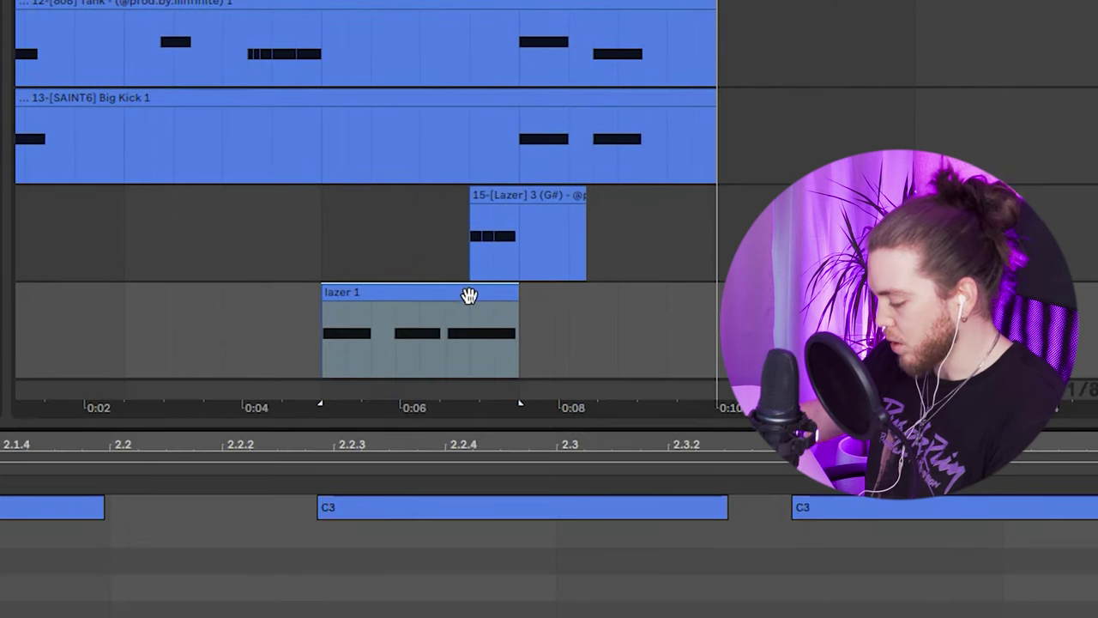
key(ctrl+a)
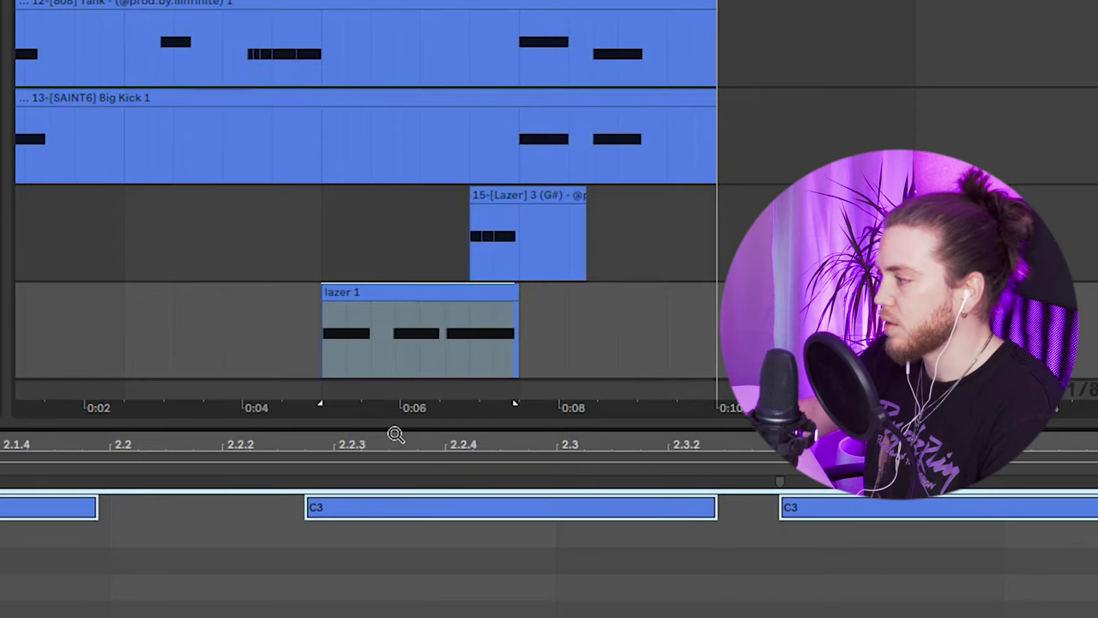
key(shift+Tab)
Step: Extend the end of the Clap 2 clip to the end of bar 4
scroll(413, 420, up, 4)
scroll(72, 347, right, 3)
scroll(85, 369, left, 2)
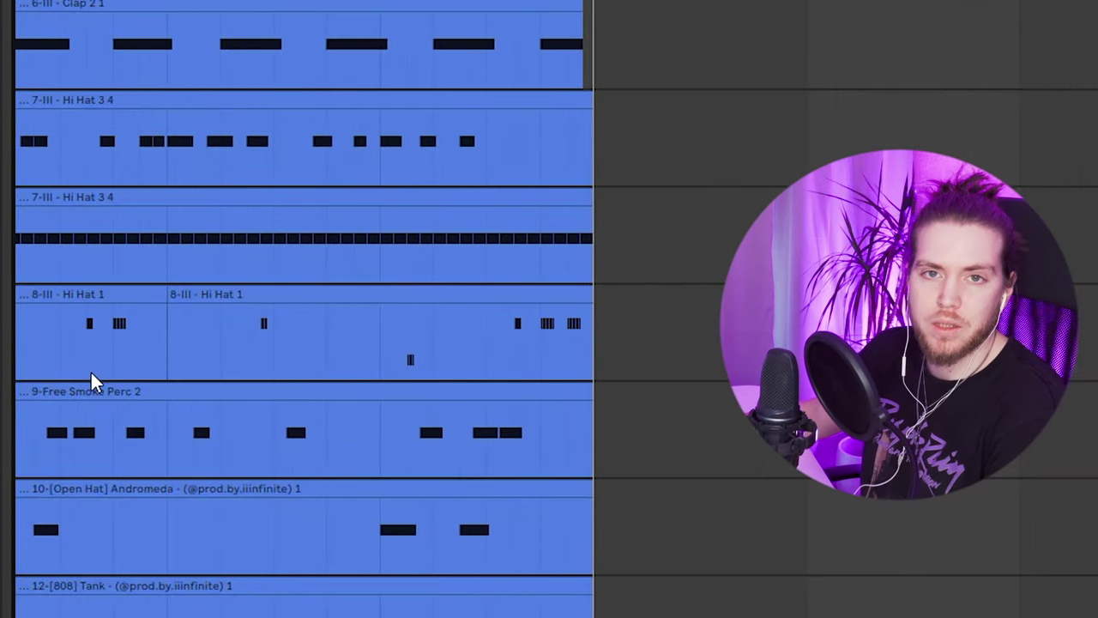
scroll(354, 251, up, 2)
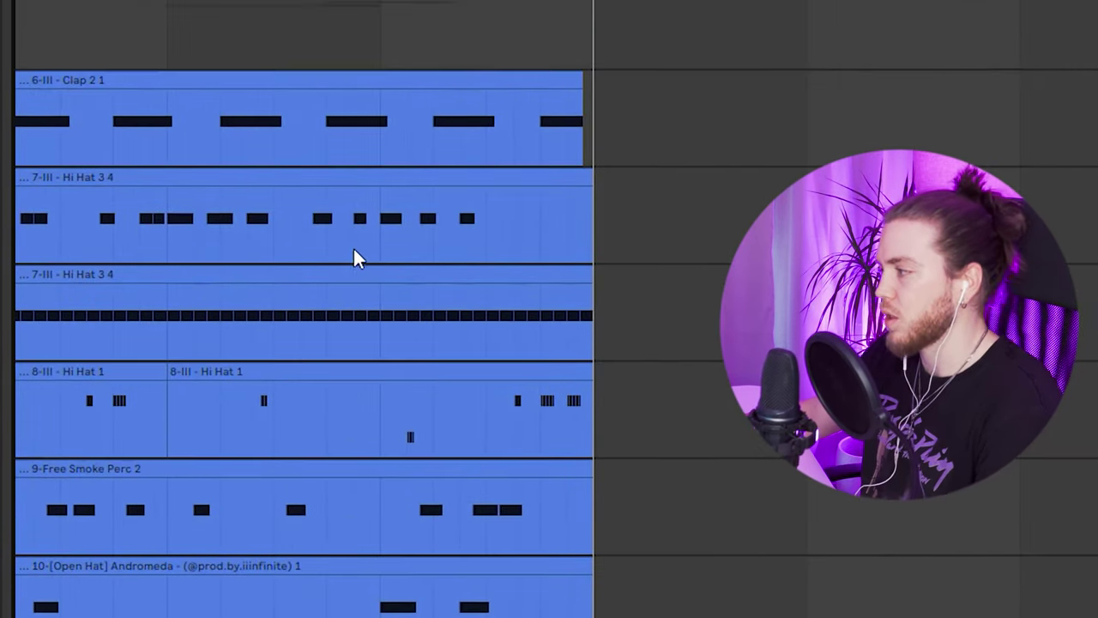
drag(582, 92, 592, 81)
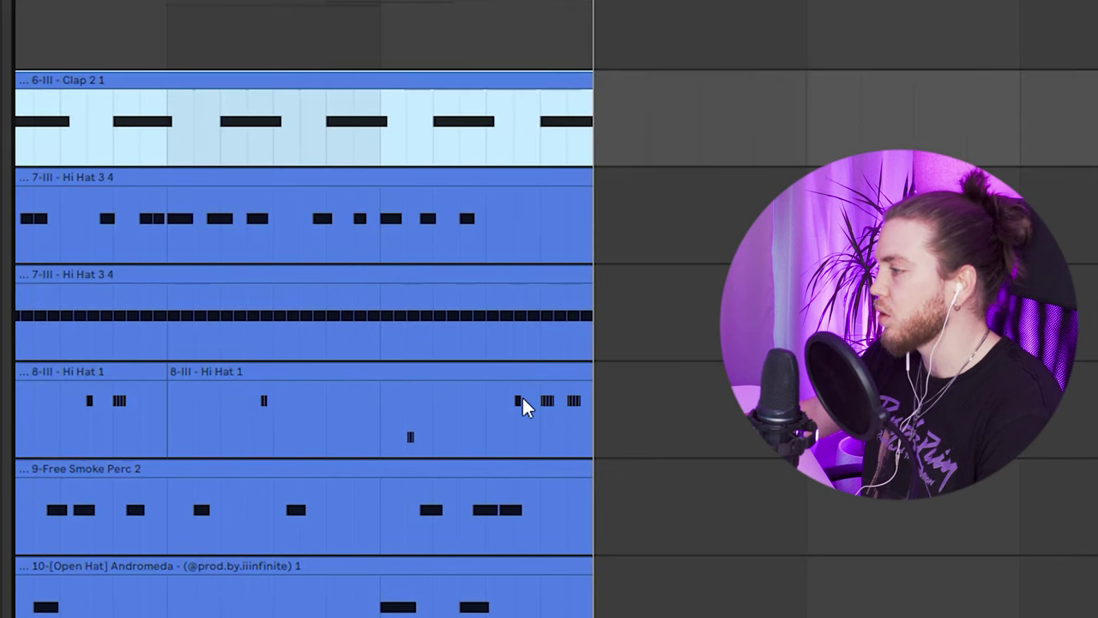
Step: Record two Of Course Open Hat hits over bars 3 and 4 on the empty track below the lazer 1 clip
scroll(356, 385, left, 4)
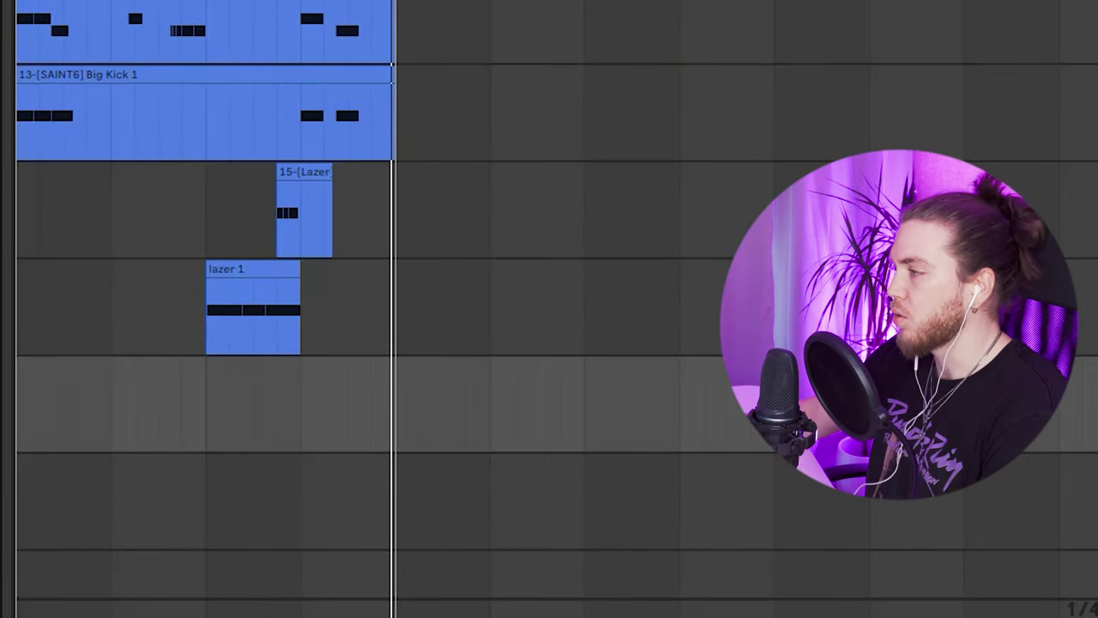
key(F9)
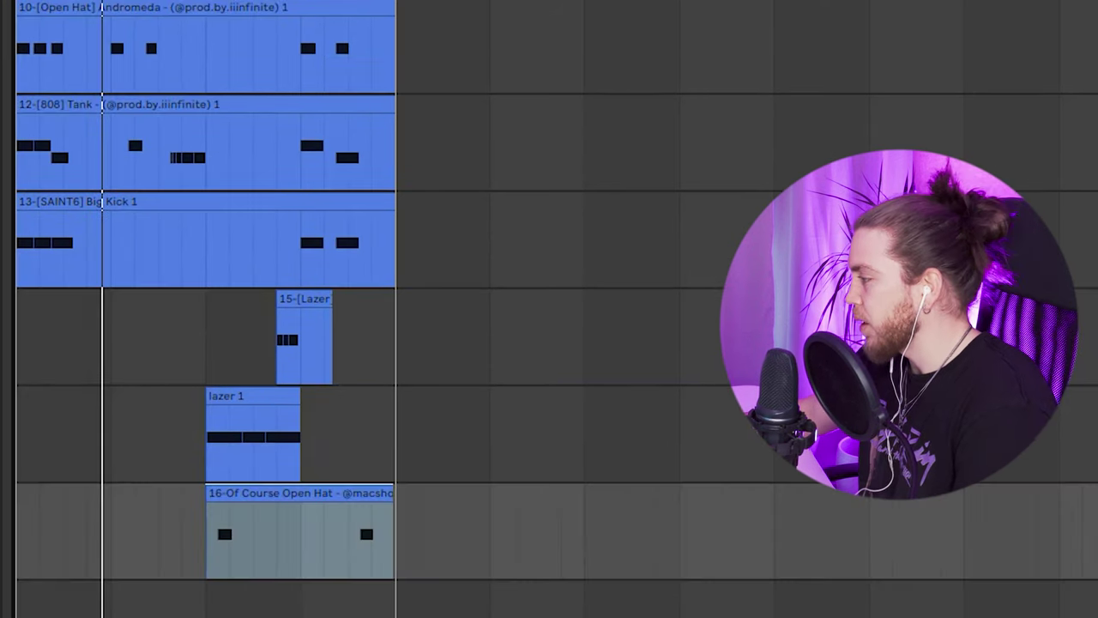
click(747, 599)
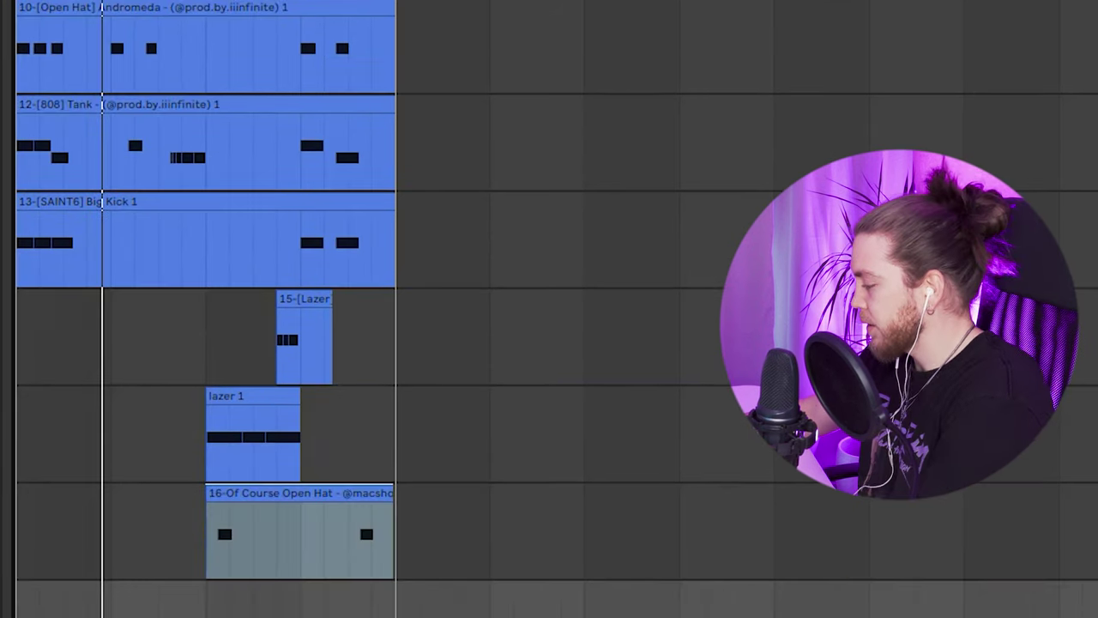
Step: Record a four-bar pattern with the av_140bpm_Bmin_gradually sample on a new track below the Analog Lab clips
scroll(1080, 108, up, 10)
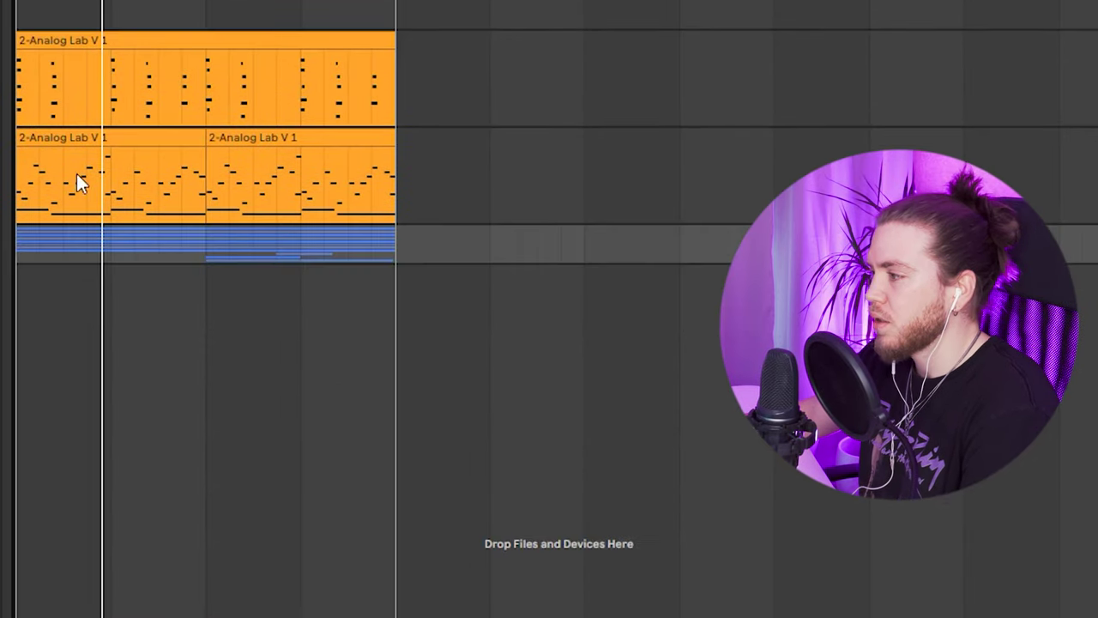
click(89, 143)
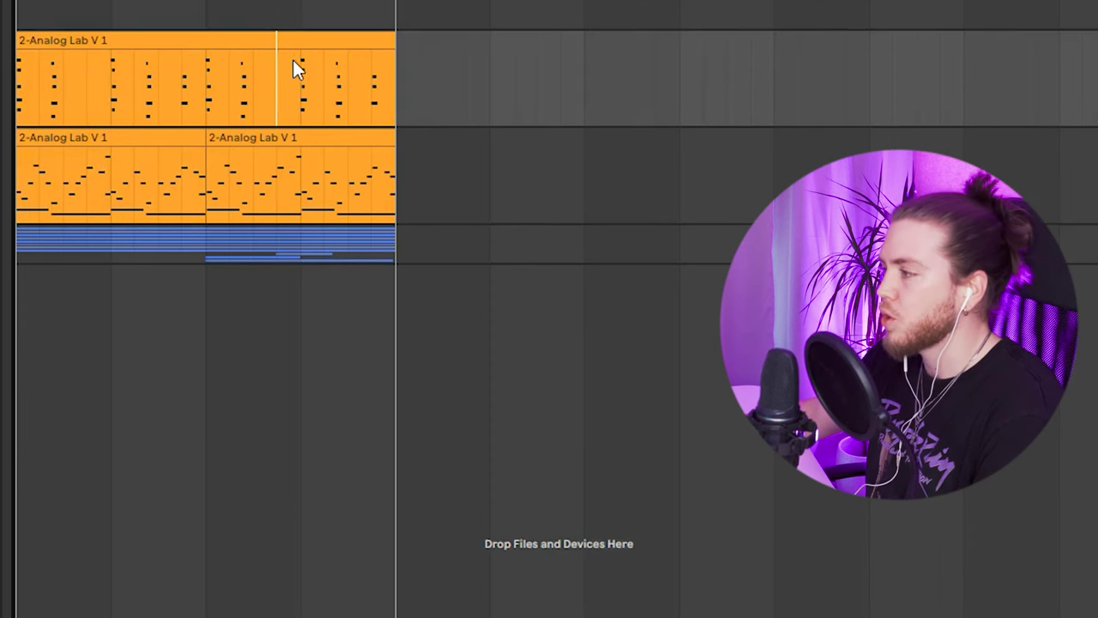
click(232, 41)
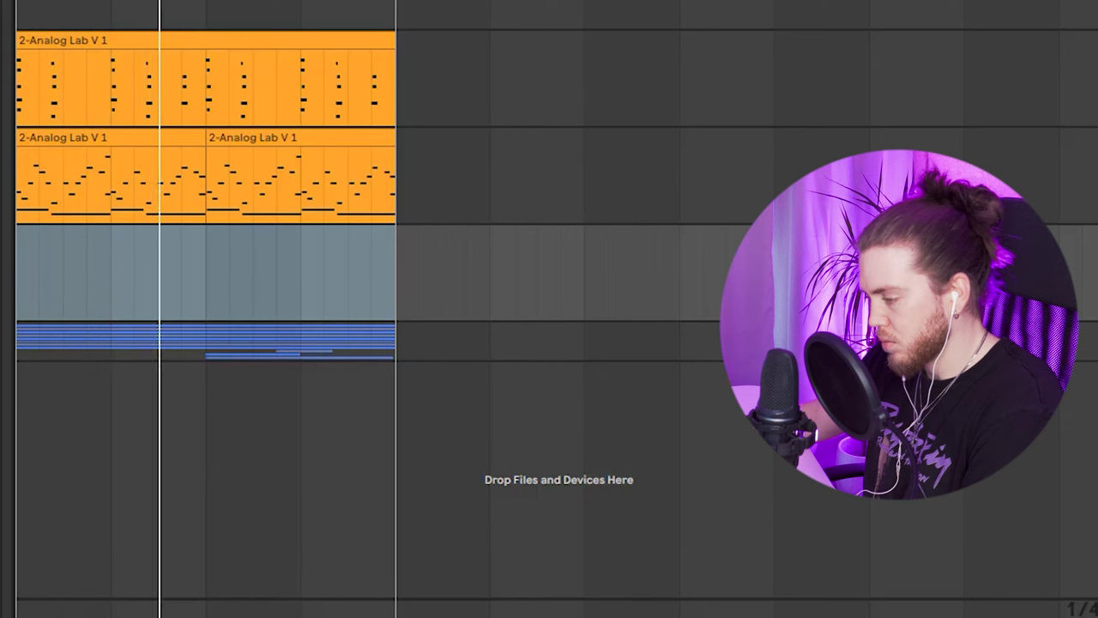
key(F9)
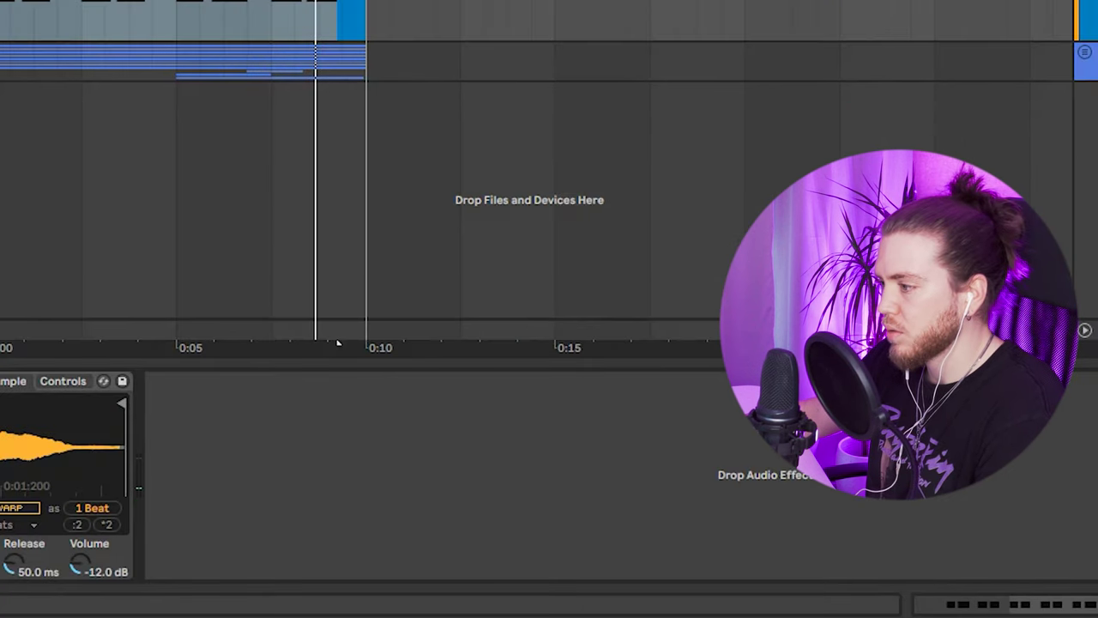
Step: Set the sample track's Reverb to size 100, high cut 18.0 kHz, predelay 0.50 ms and decay time 3.46 s
drag(380, 533, 398, 499)
drag(212, 459, 234, 448)
drag(176, 551, 176, 574)
drag(442, 551, 443, 518)
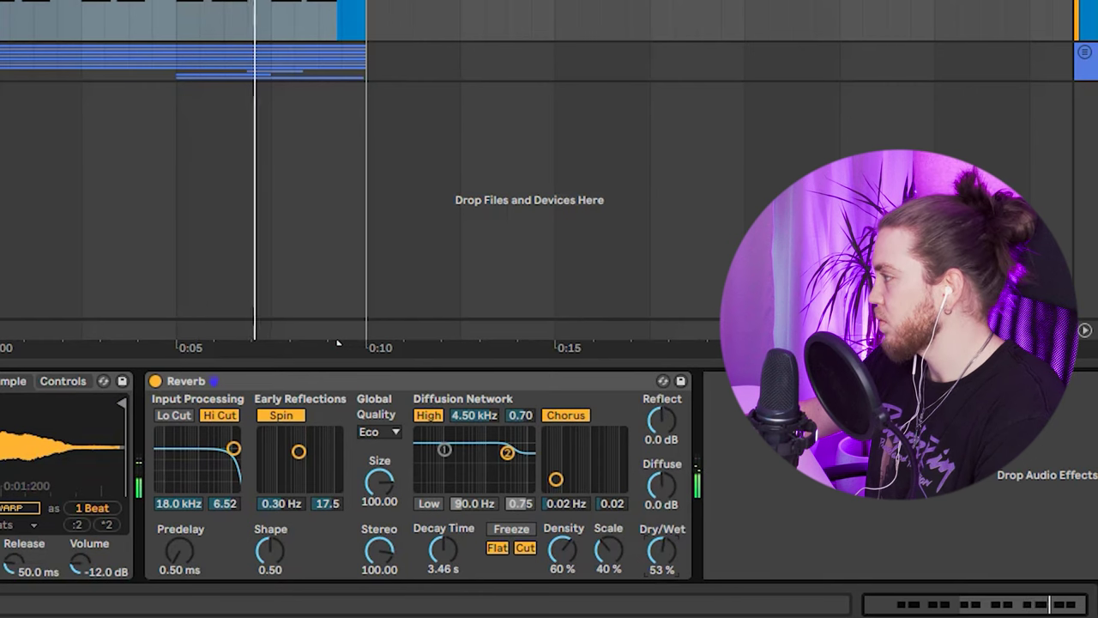
Step: Low-pass the sample track with Auto Filter at 614 Hz and raise the starting point of the LFOTool curve
key(Up)
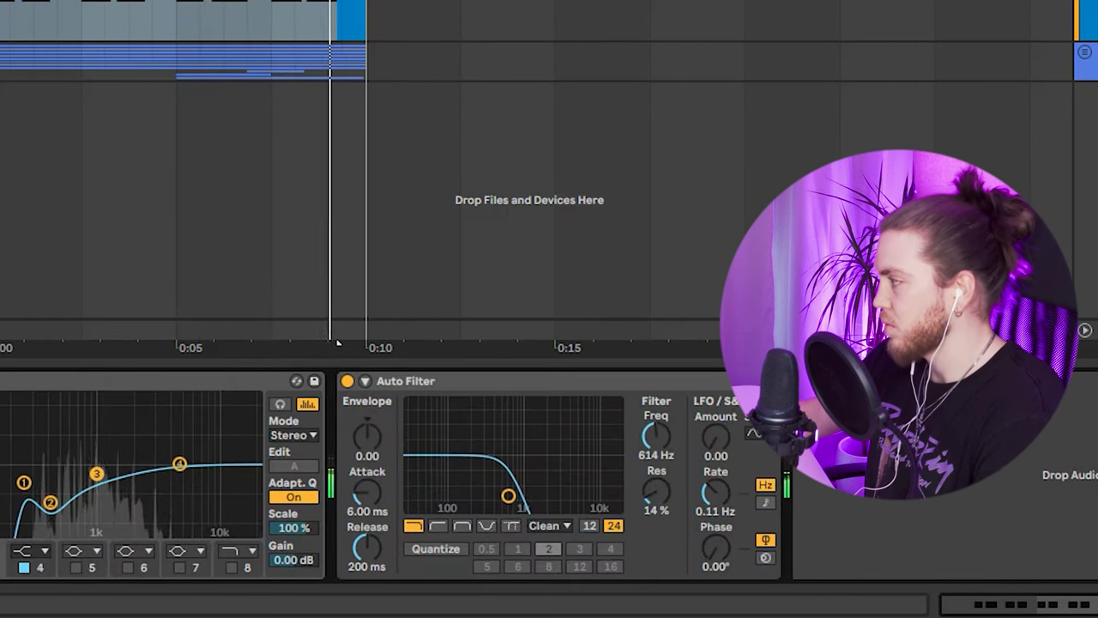
key(Down)
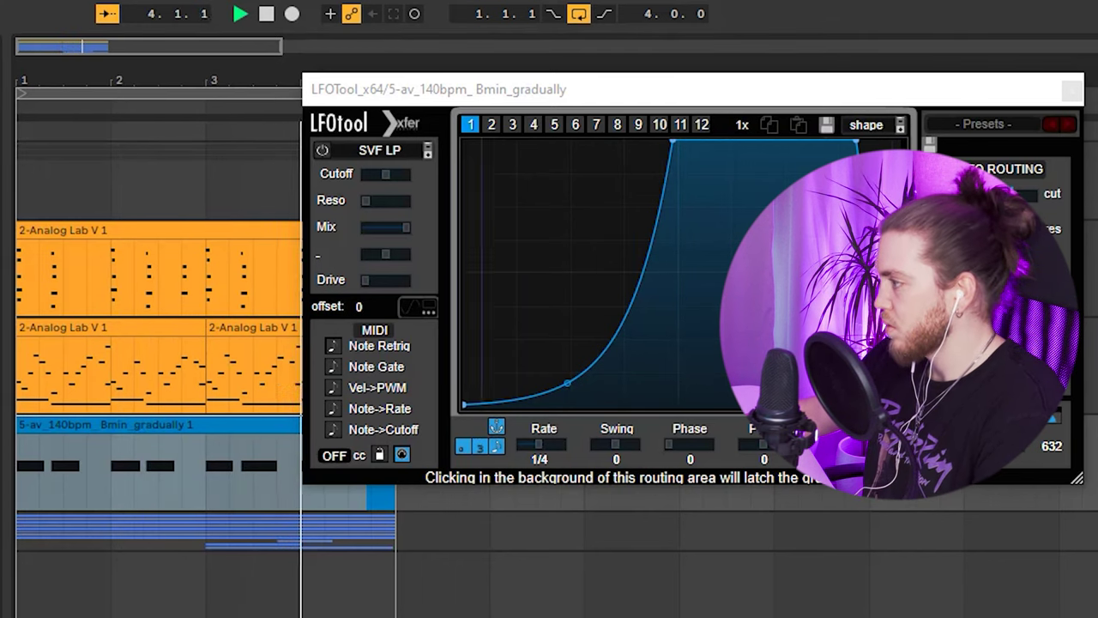
drag(466, 402, 464, 388)
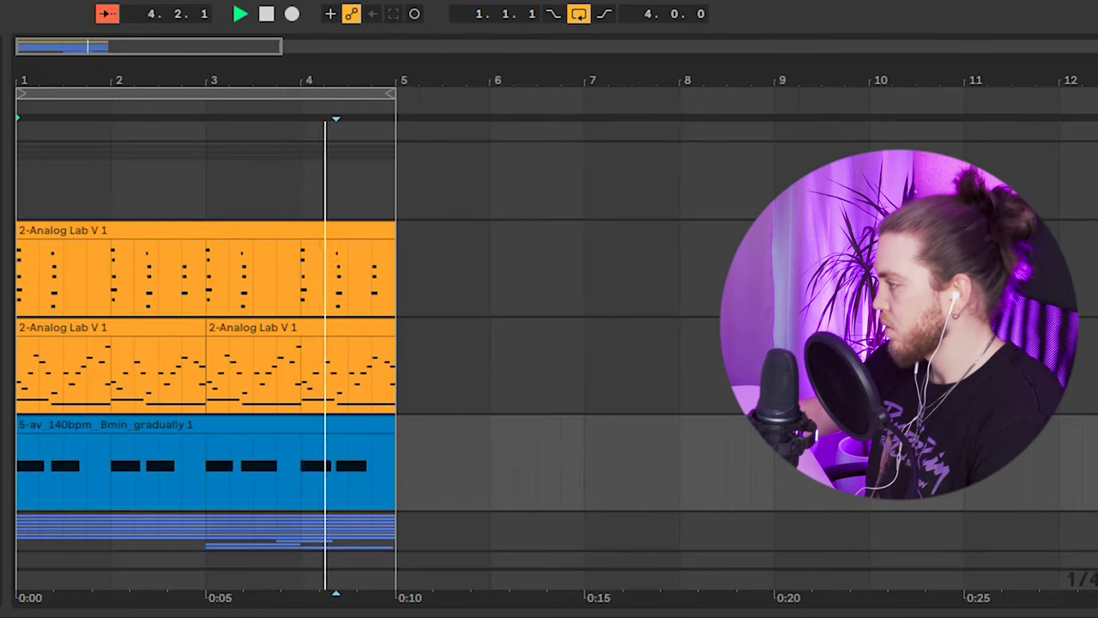
Step: Transpose the last note in bar 4 of the Bmin_gradually clip down several steps, auditioning it from bar 4
key(space)
drag(335, 489, 367, 488)
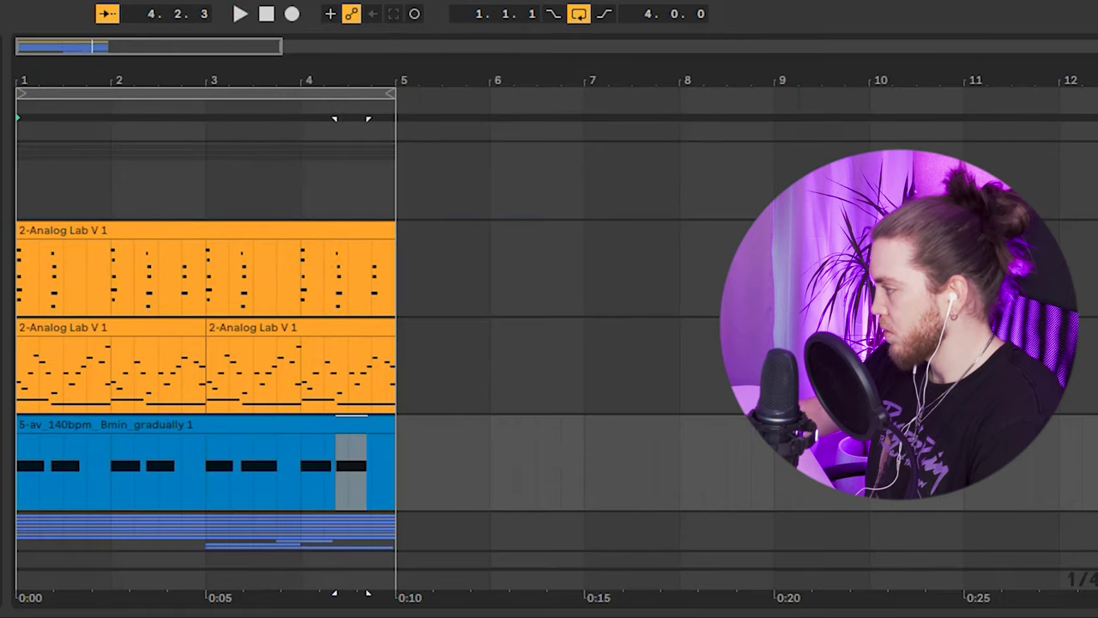
key(Down)
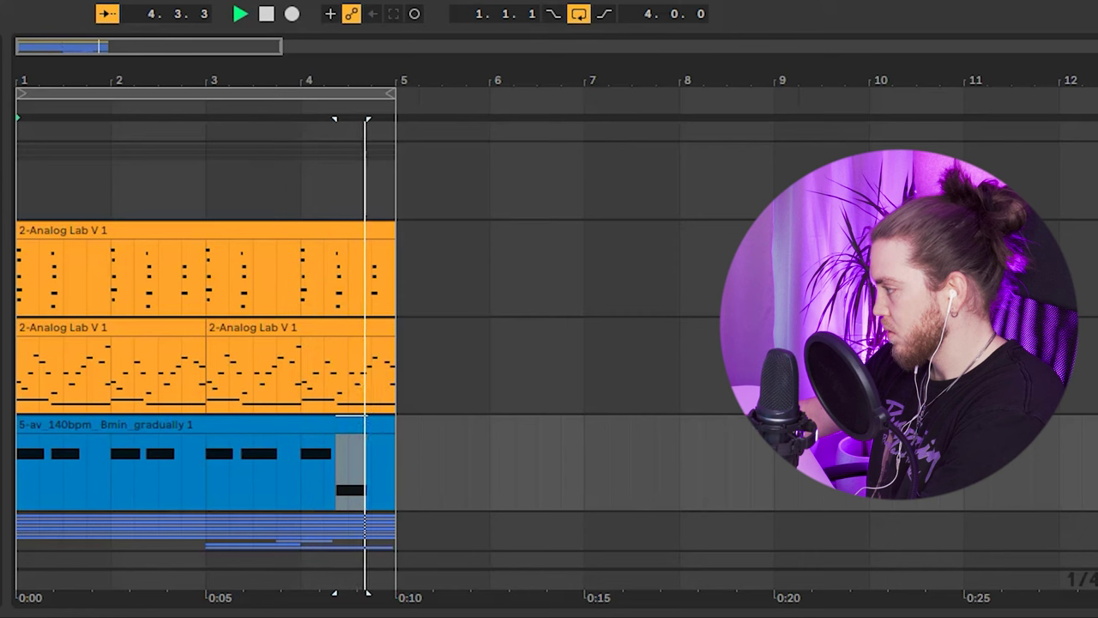
key(Down)
click(302, 117)
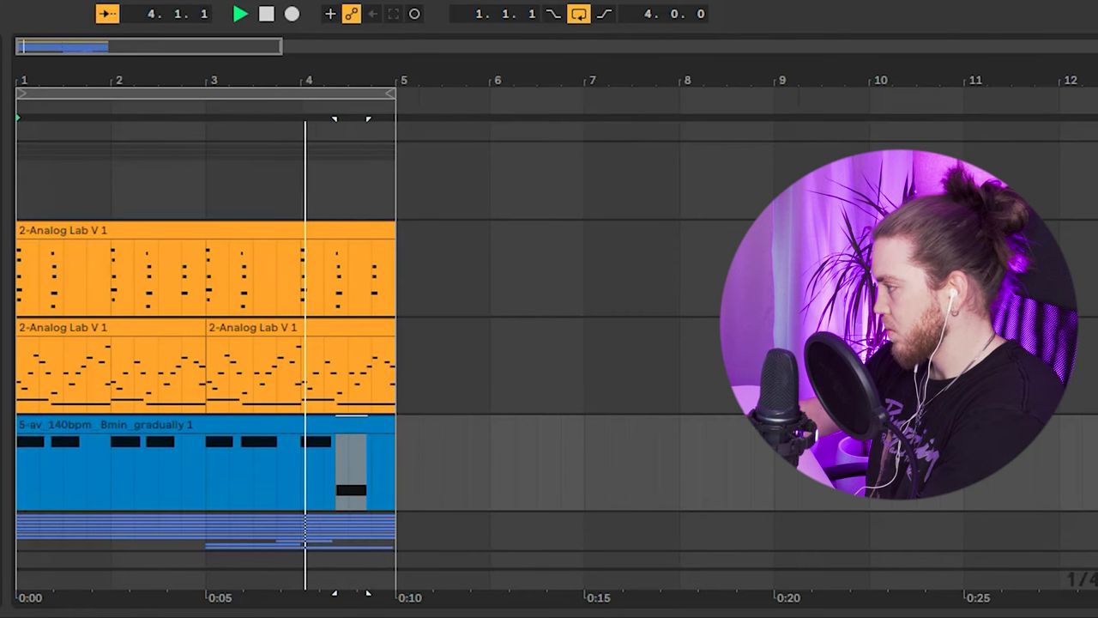
key(Down)
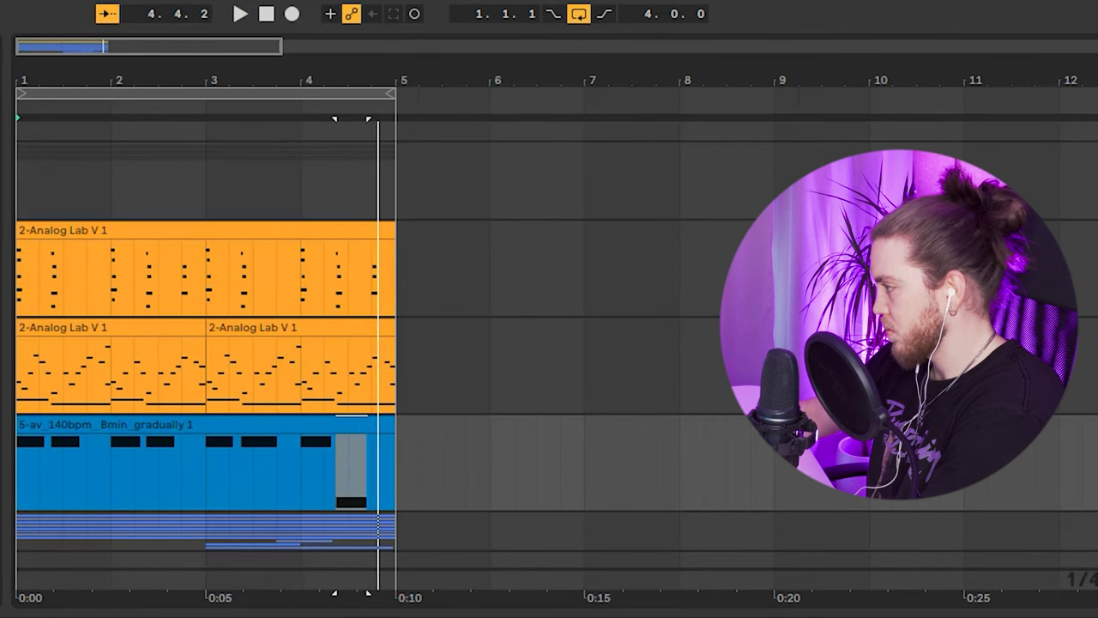
key(space)
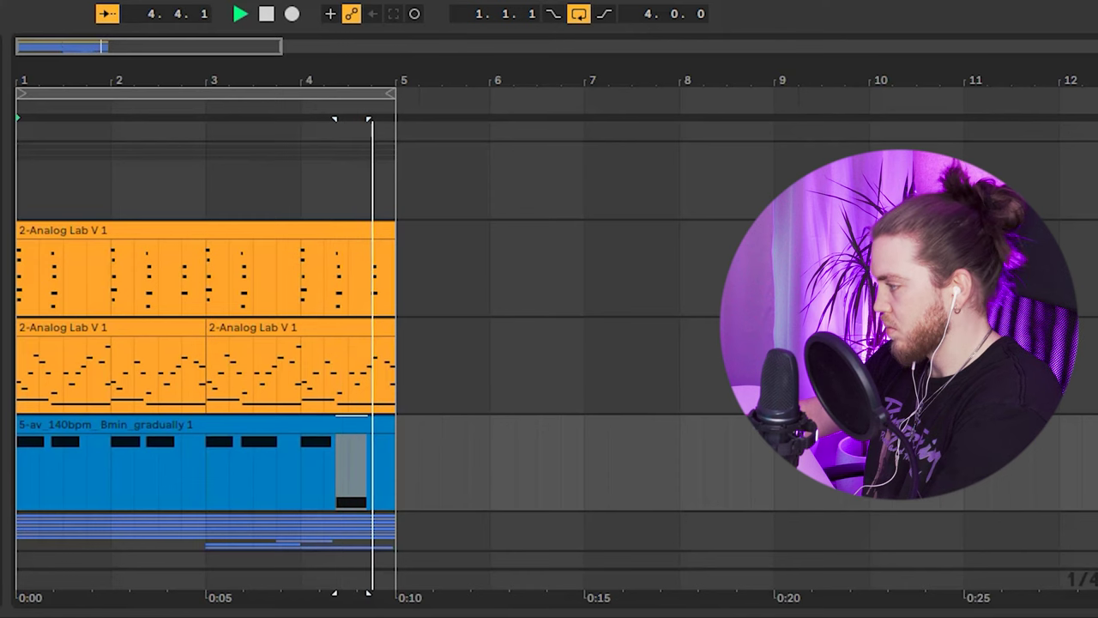
Step: Lower the second note in bar 2 of the Bmin_gradually clip to match the lowered last note, and play back the loop
key(space)
click(160, 441)
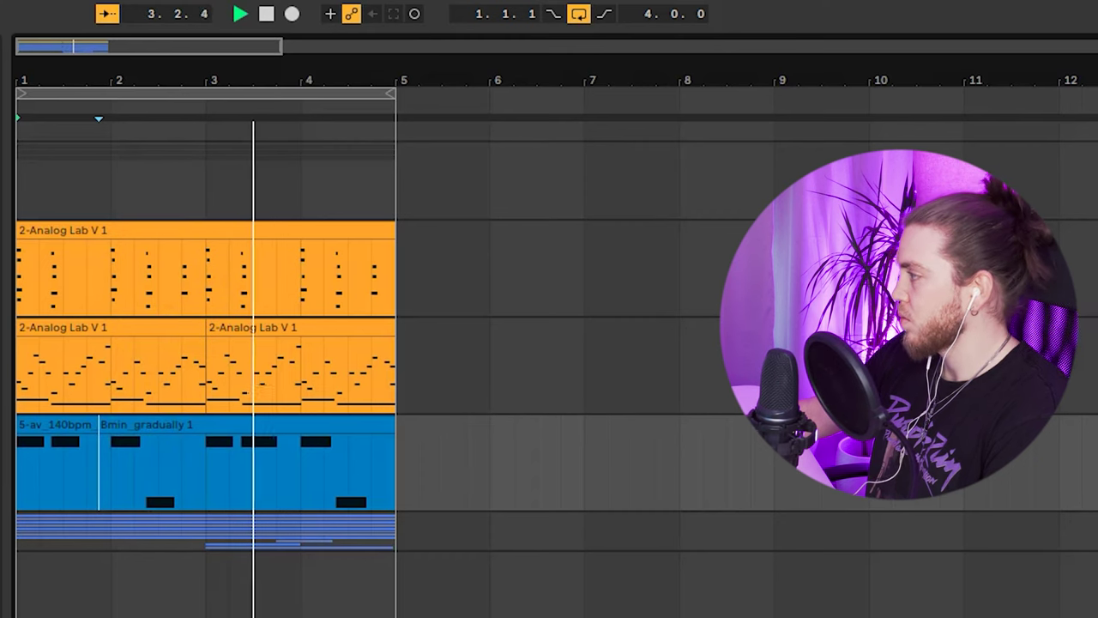
key(space)
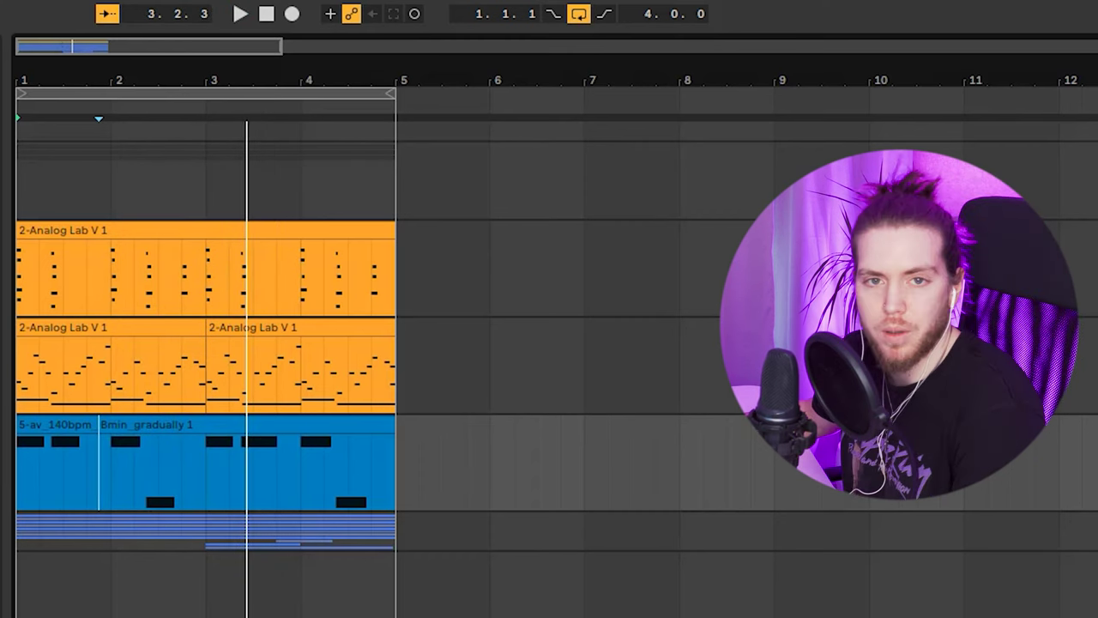